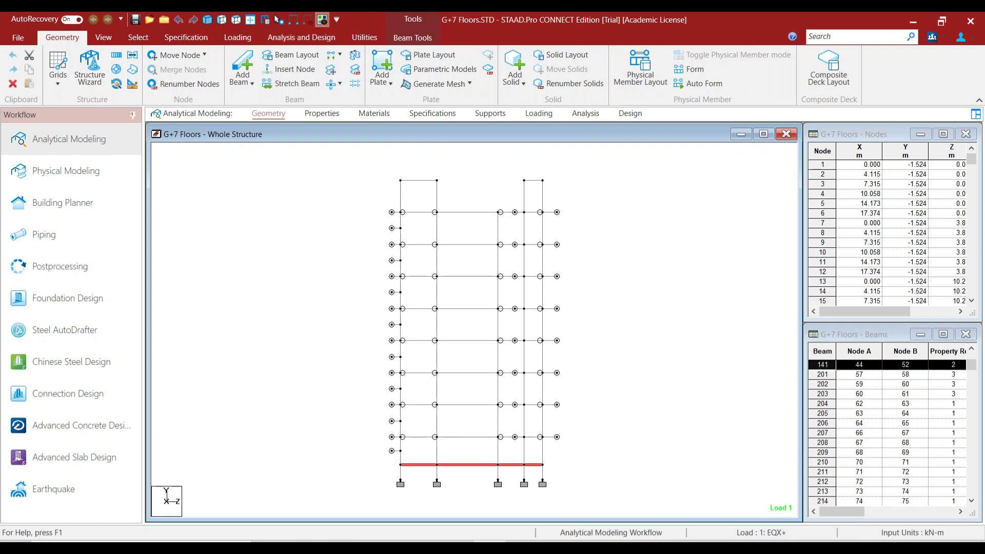
# - Show only the selected horizontal beams of the lowest level and view them in plan
pyautogui.click(323, 19)
pyautogui.click(360, 36)
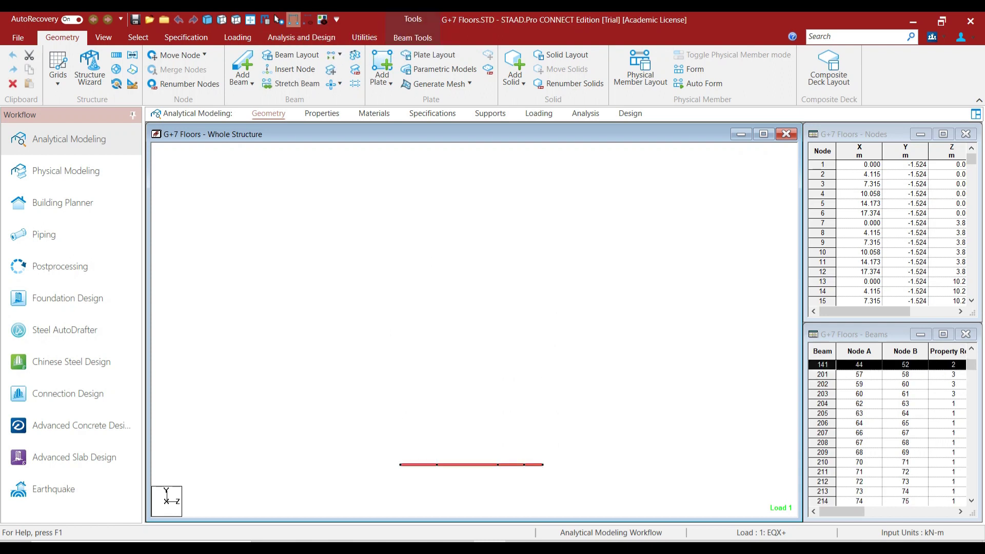
pyautogui.click(236, 19)
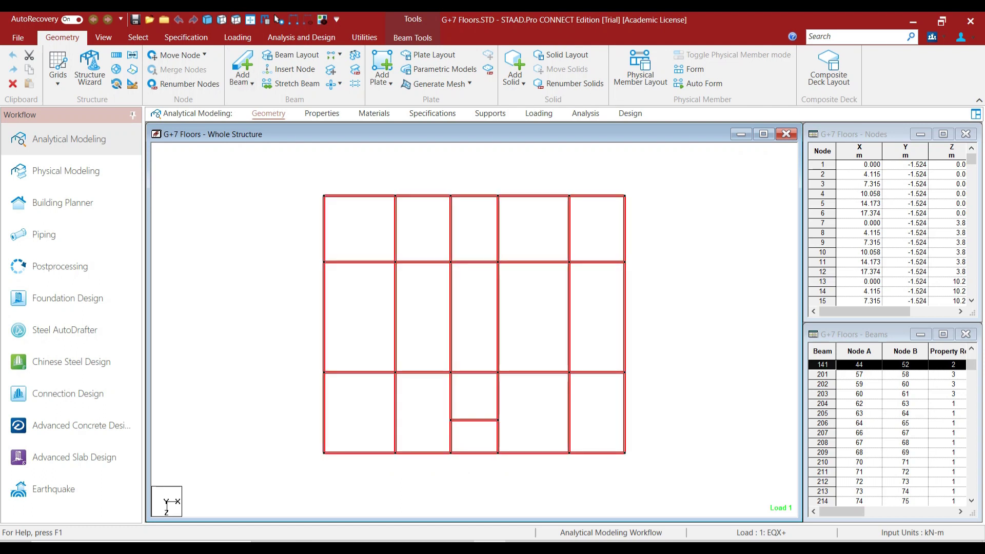
# - Clear the selection, label the beams with their numbers, and check the line of beams 122, 123 and 124
pyautogui.press('Escape')
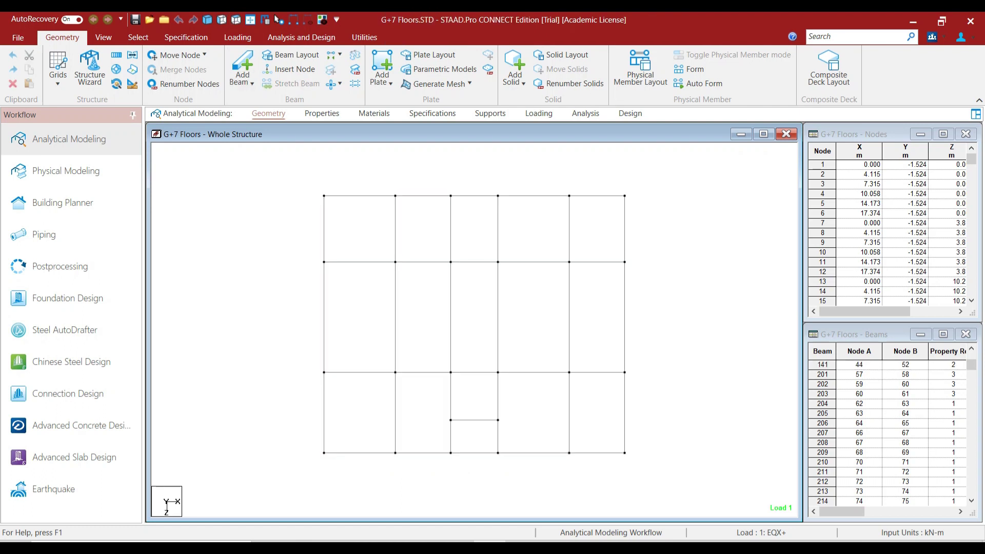
pyautogui.hotkey('shift', 'b')
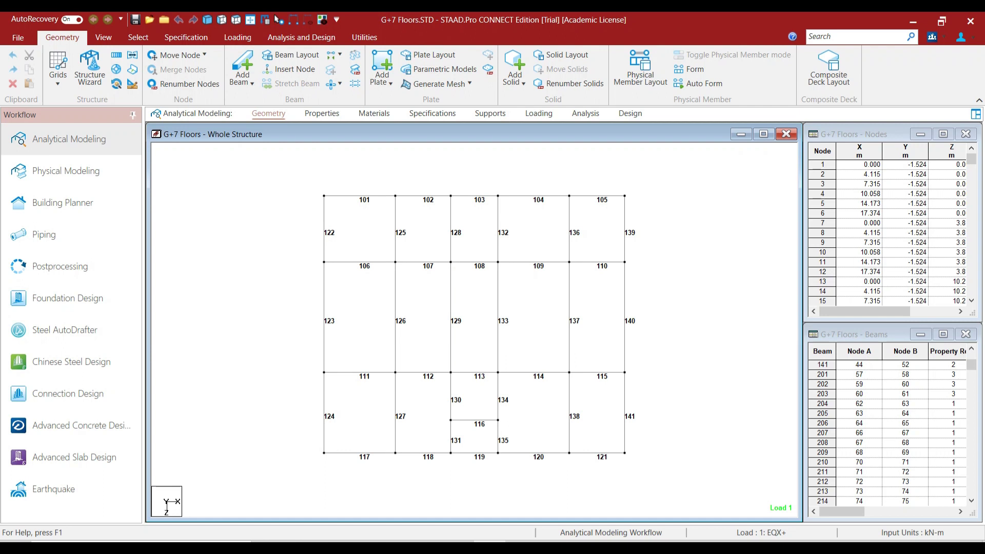
pyautogui.scroll(1, 474, 330)
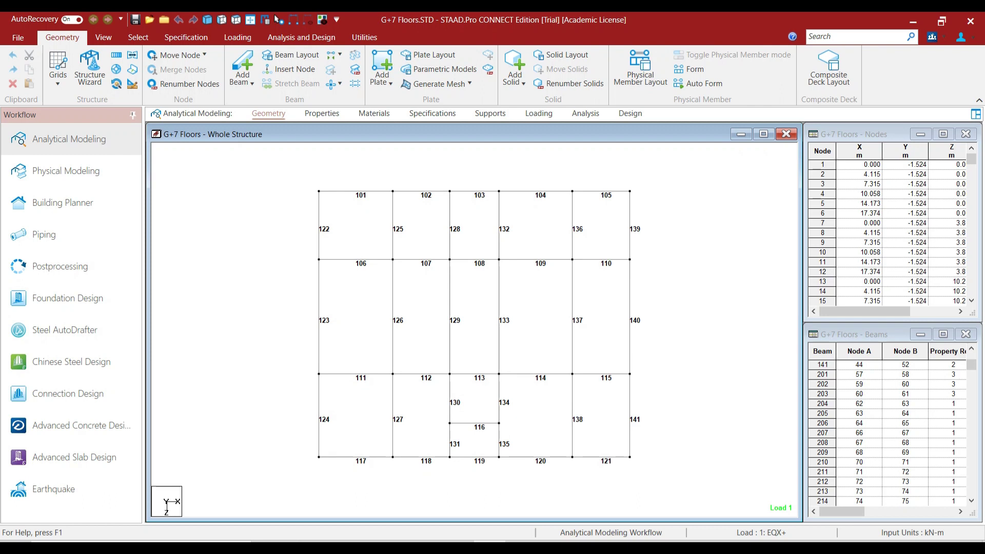
pyautogui.moveTo(315, 174); pyautogui.dragTo(329, 473)
pyautogui.press('Escape')
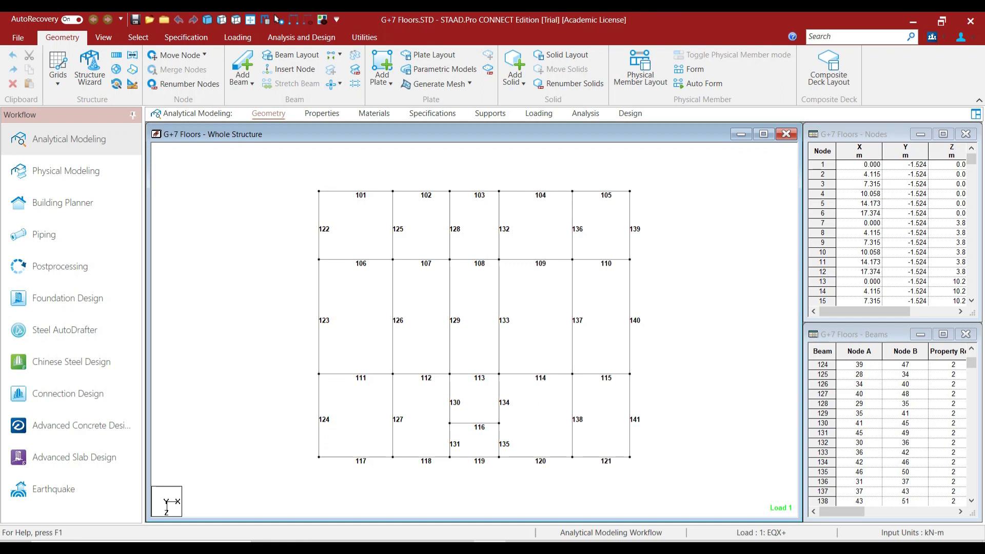
# - Open the analysis output file and go to the beam section of the concrete design results
pyautogui.click(364, 37)
pyautogui.click(383, 67)
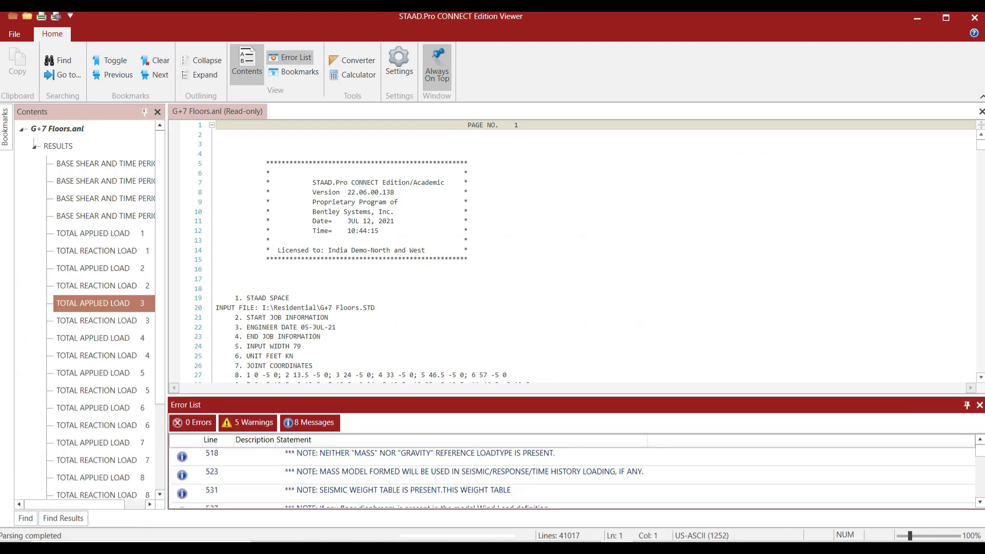
pyautogui.scroll(-3, 103, 305)
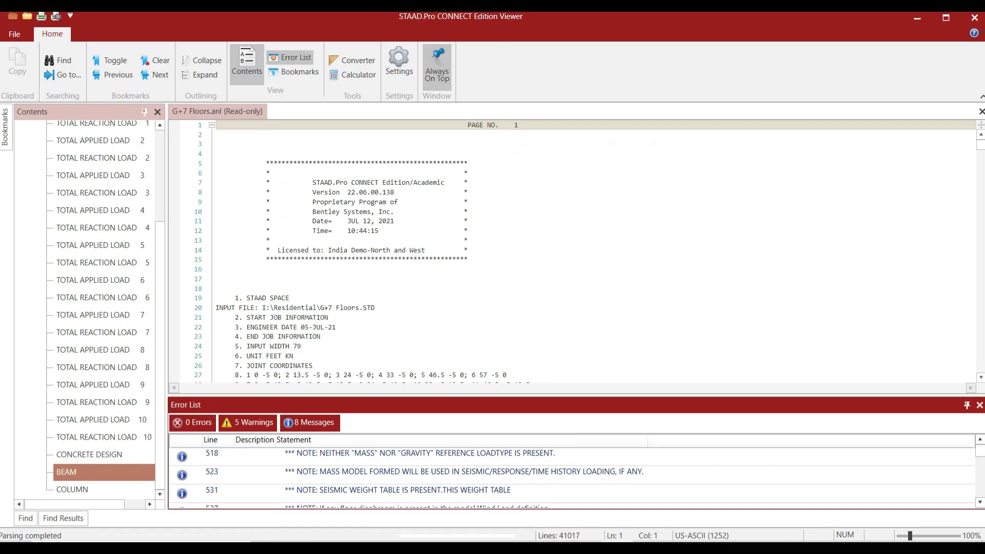
pyautogui.click(102, 472)
pyautogui.click(66, 472)
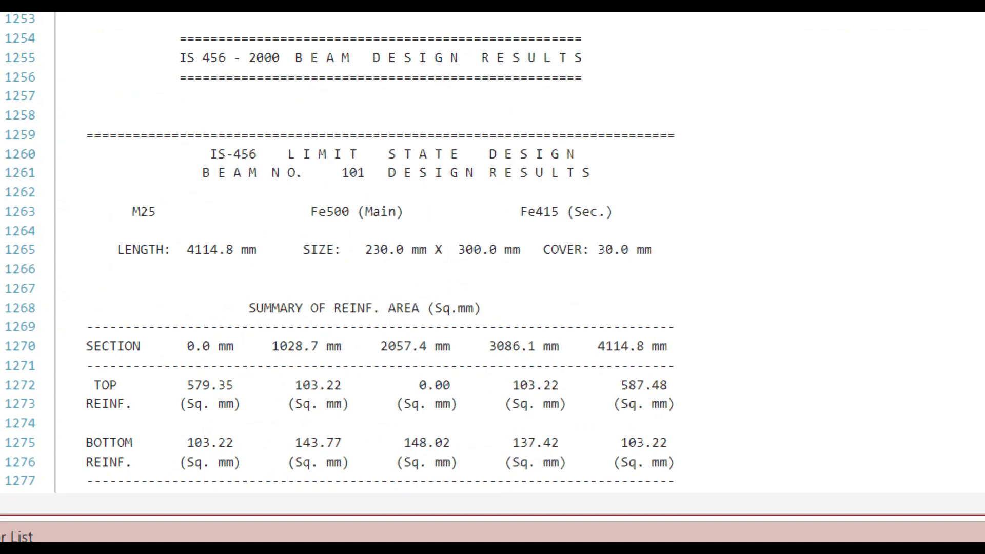
# - Look through the IS 456 beam design results from beam 101 to find the results for beam 122
pyautogui.moveTo(187, 172); pyautogui.dragTo(365, 172)
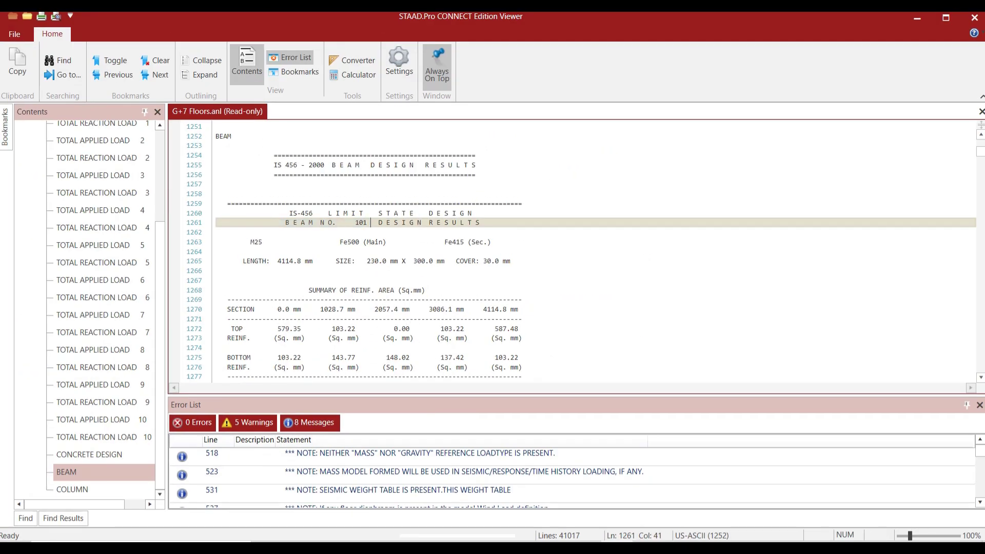
pyautogui.scroll(-20, 572, 252)
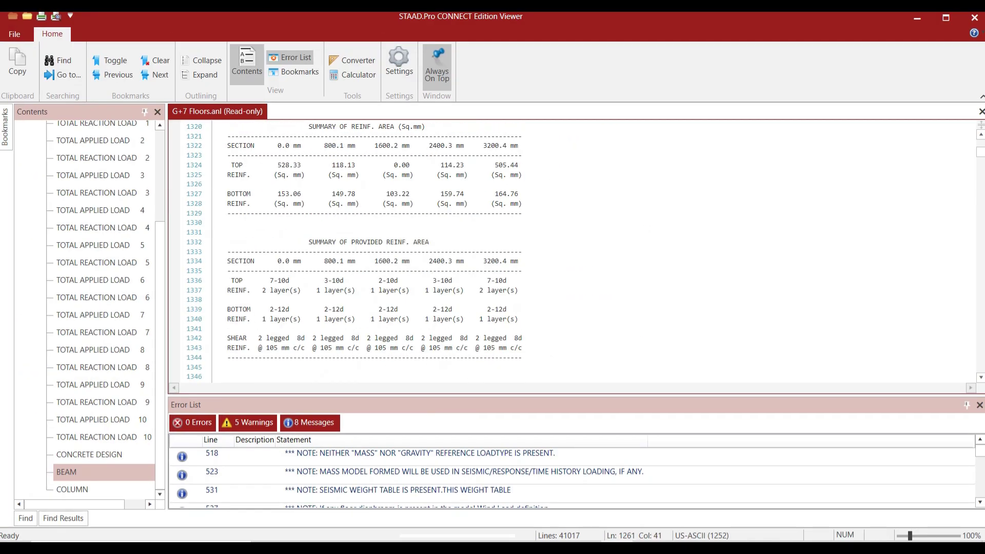
pyautogui.scroll(-20, 572, 251)
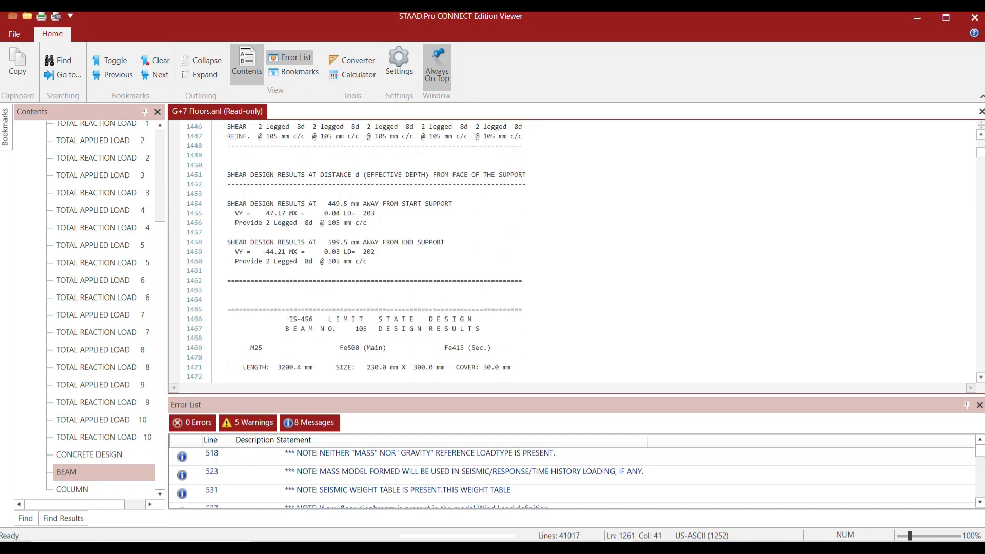
pyautogui.scroll(-20, 572, 251)
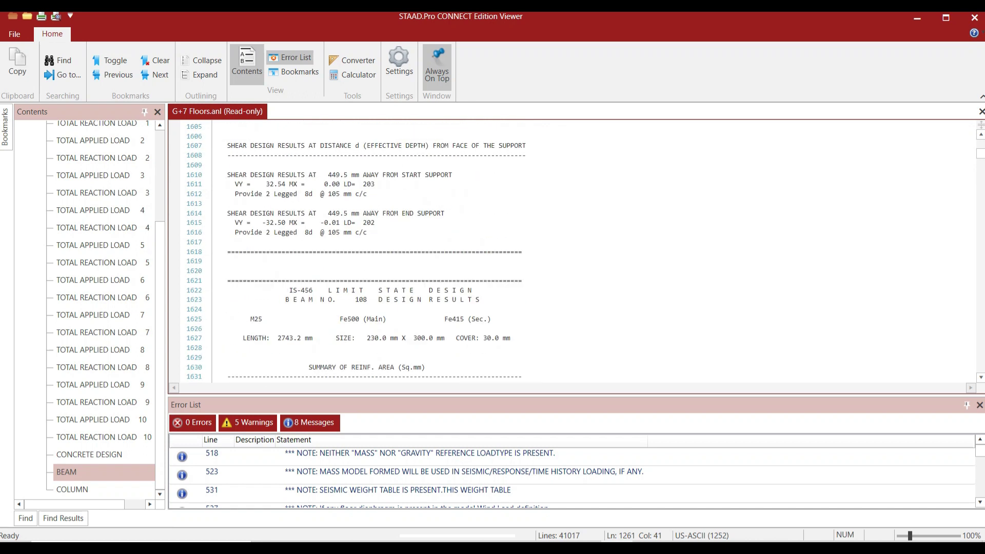
pyautogui.scroll(-20, 572, 251)
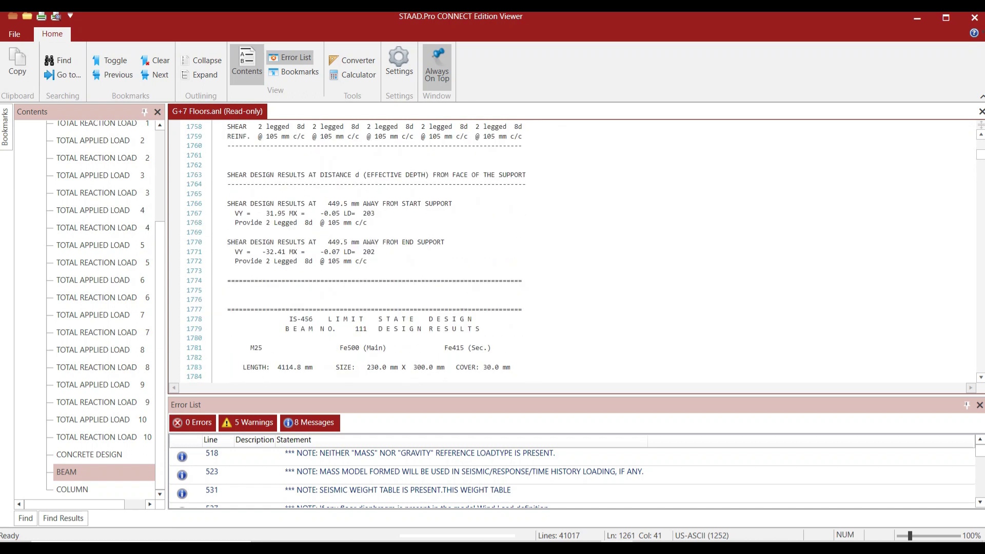
pyautogui.scroll(-20, 572, 251)
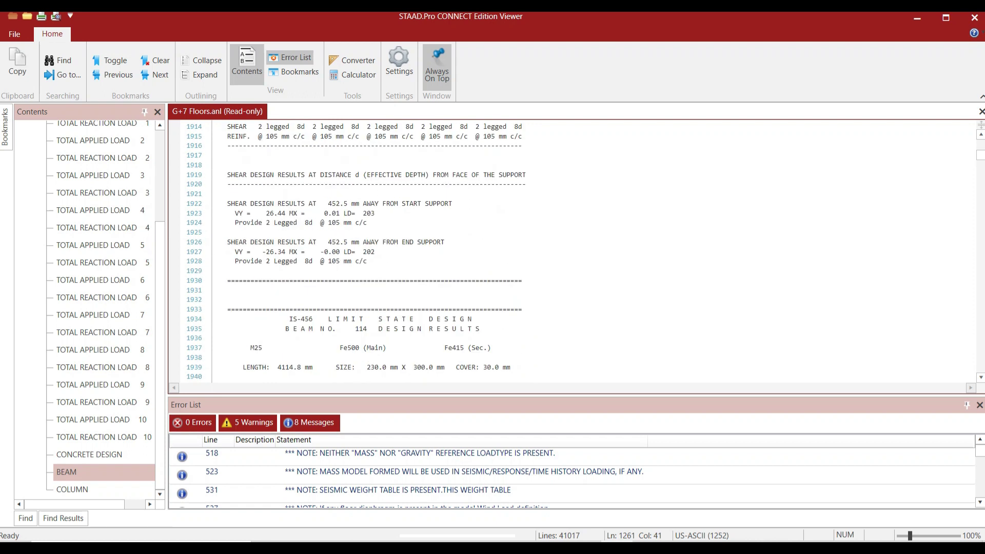
pyautogui.scroll(-20, 572, 251)
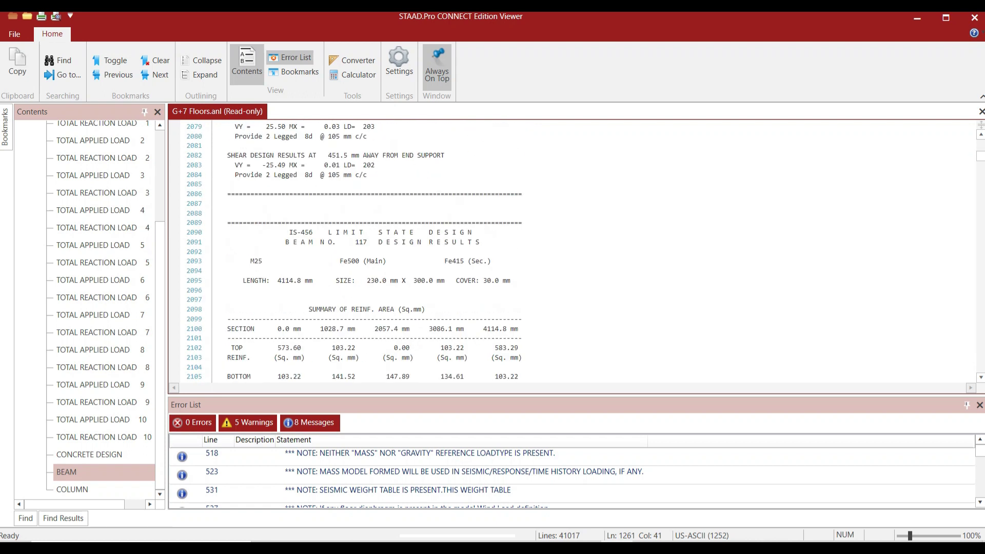
pyautogui.scroll(-15, 572, 252)
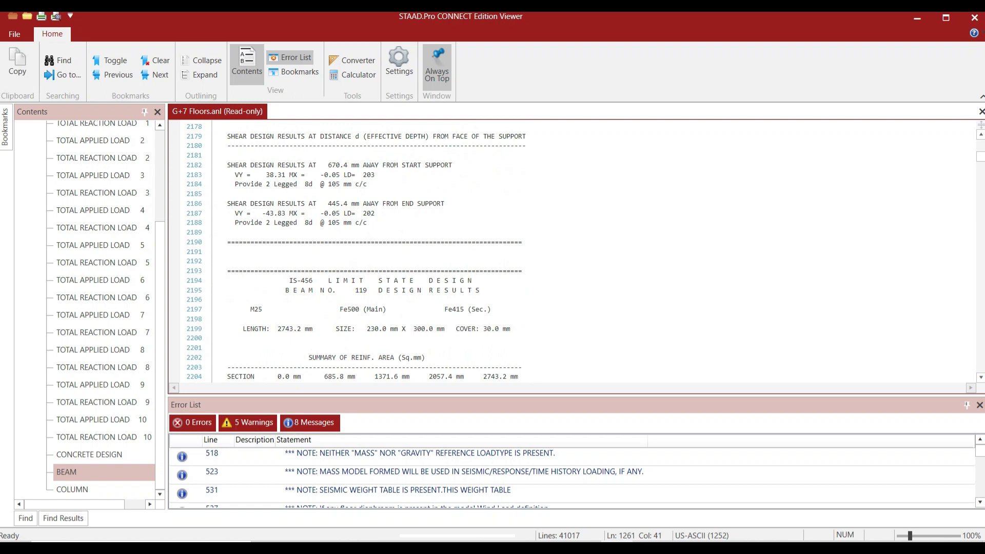
pyautogui.scroll(-20, 572, 251)
pyautogui.scroll(-18, 572, 251)
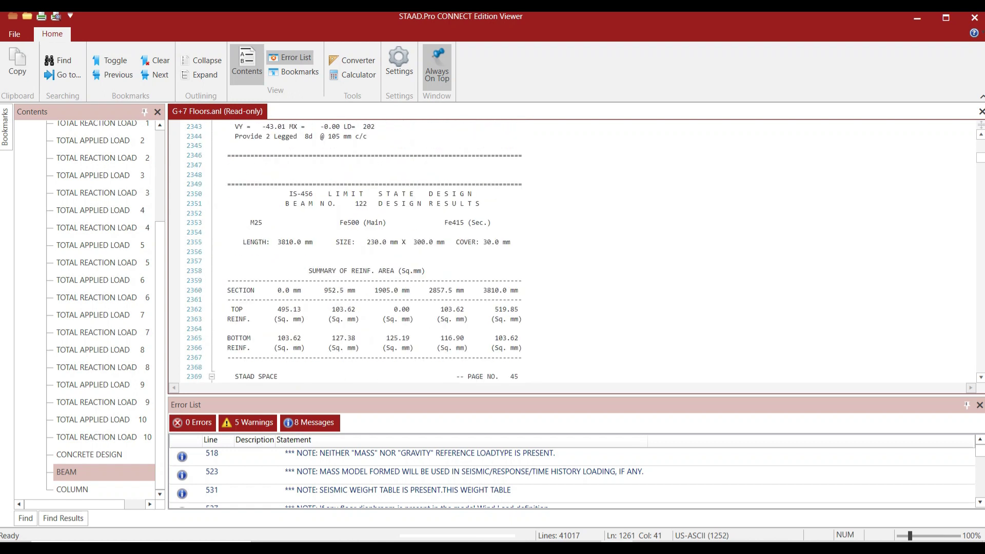
pyautogui.scroll(-1, 572, 251)
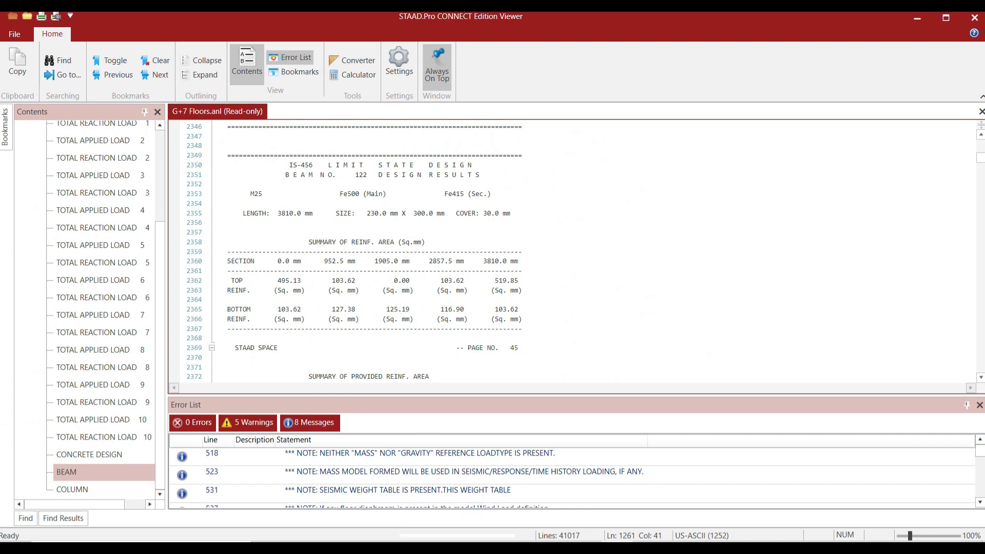
# - Underline beam 122's length and first three section distances in red pen, writing 0, L/4 and 2L/4 beside the table
pyautogui.moveTo(569, 19)
pyautogui.click(608, 19)
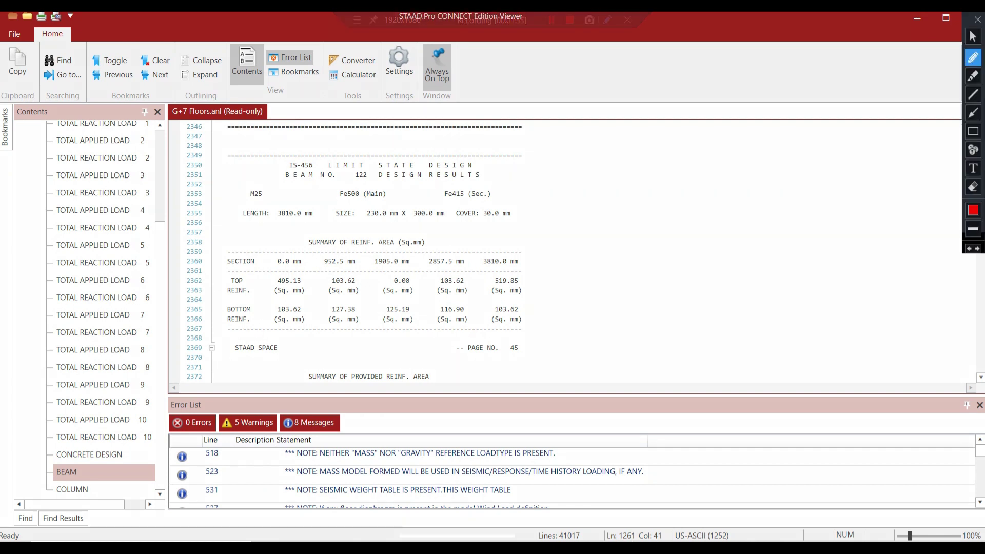
pyautogui.moveTo(590, 260)
pyautogui.mouseDown()
pyautogui.moveTo(603, 263)
pyautogui.moveTo(589, 267)
pyautogui.moveTo(590, 254)
pyautogui.mouseUp()
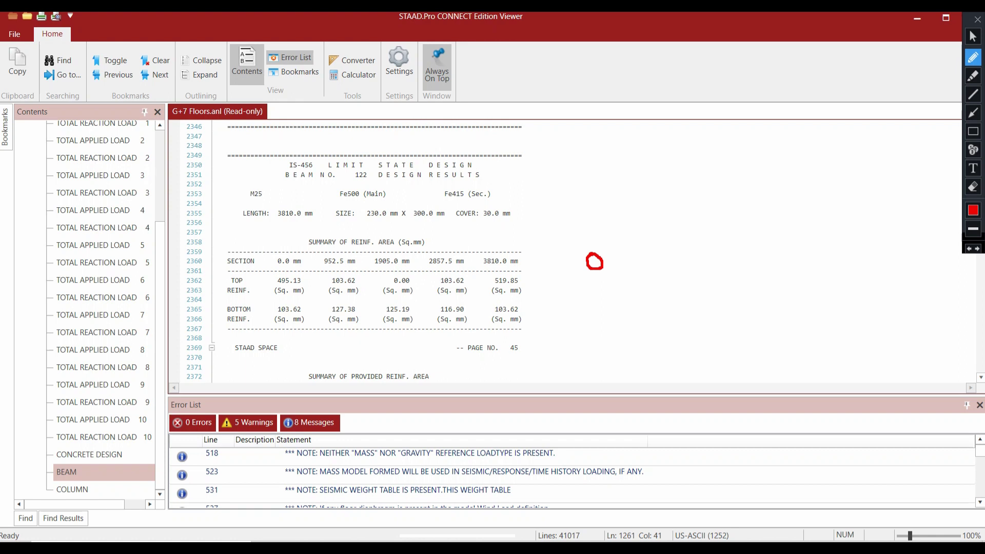
pyautogui.moveTo(276, 268); pyautogui.dragTo(299, 267)
pyautogui.moveTo(646, 247)
pyautogui.mouseDown()
pyautogui.moveTo(648, 263)
pyautogui.moveTo(666, 267)
pyautogui.moveTo(661, 296)
pyautogui.mouseUp()
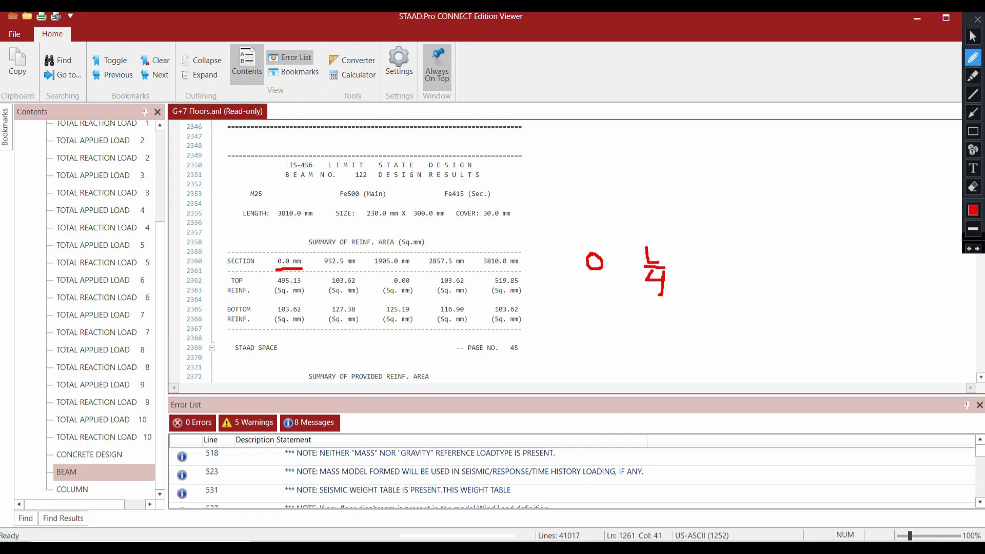
pyautogui.moveTo(280, 221); pyautogui.dragTo(300, 224)
pyautogui.moveTo(322, 267); pyautogui.dragTo(355, 267)
pyautogui.moveTo(712, 250)
pyautogui.mouseDown()
pyautogui.moveTo(751, 264)
pyautogui.moveTo(734, 268)
pyautogui.moveTo(750, 269)
pyautogui.moveTo(742, 296)
pyautogui.mouseUp()
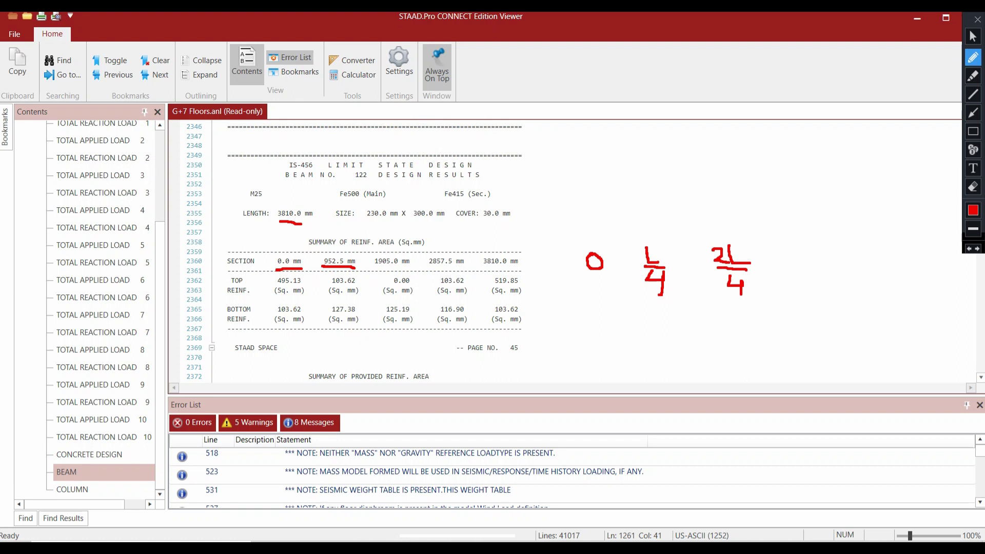
pyautogui.moveTo(370, 267); pyautogui.dragTo(405, 267)
# - Write 3L/4 and L beside the table and mark the last two section distances of beam 122 in red pen
pyautogui.moveTo(795, 249)
pyautogui.mouseDown()
pyautogui.moveTo(804, 258)
pyautogui.moveTo(795, 269)
pyautogui.moveTo(833, 271)
pyautogui.moveTo(811, 288)
pyautogui.moveTo(827, 293)
pyautogui.mouseUp()
pyautogui.moveTo(823, 288); pyautogui.dragTo(825, 299)
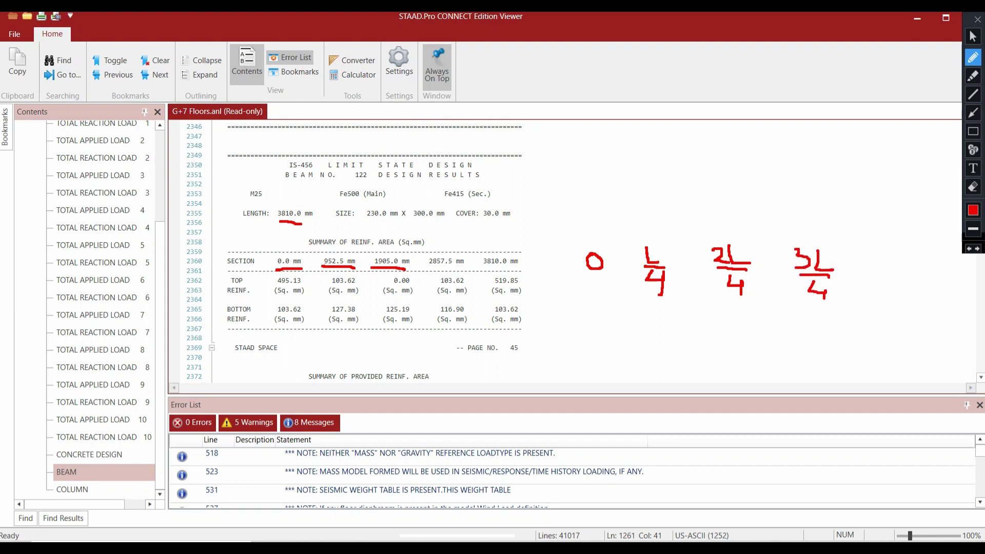
pyautogui.moveTo(430, 267); pyautogui.dragTo(460, 270)
pyautogui.moveTo(888, 249); pyautogui.dragTo(901, 270)
pyautogui.moveTo(484, 267)
pyautogui.mouseDown()
pyautogui.moveTo(520, 267)
pyautogui.moveTo(523, 254)
pyautogui.moveTo(484, 249)
pyautogui.moveTo(484, 268)
pyautogui.mouseUp()
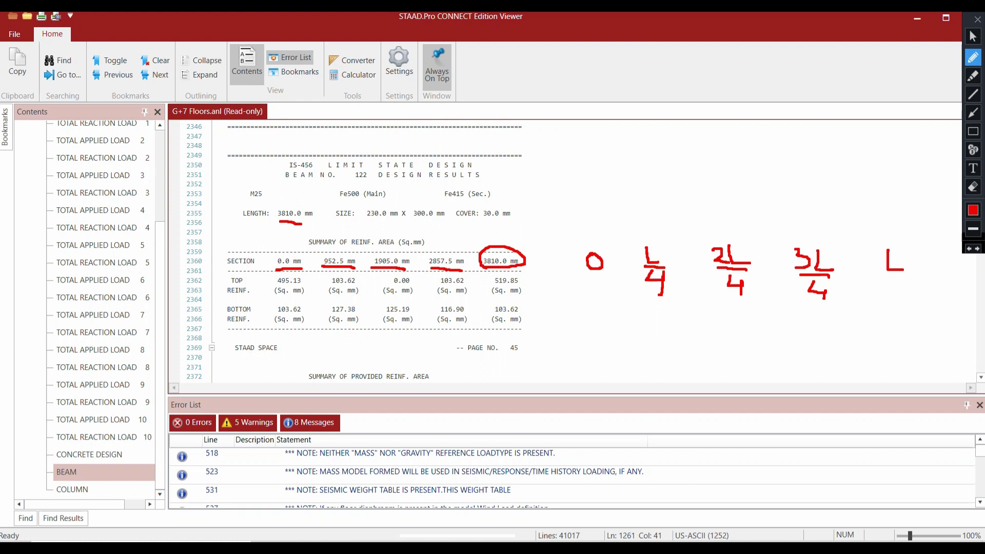
# - Circle beam 122's top reinforcement areas in three groups for start, middle and end, and clear all pen annotations
pyautogui.moveTo(269, 282)
pyautogui.mouseDown()
pyautogui.moveTo(348, 276)
pyautogui.moveTo(354, 290)
pyautogui.moveTo(271, 285)
pyautogui.moveTo(272, 275)
pyautogui.mouseUp()
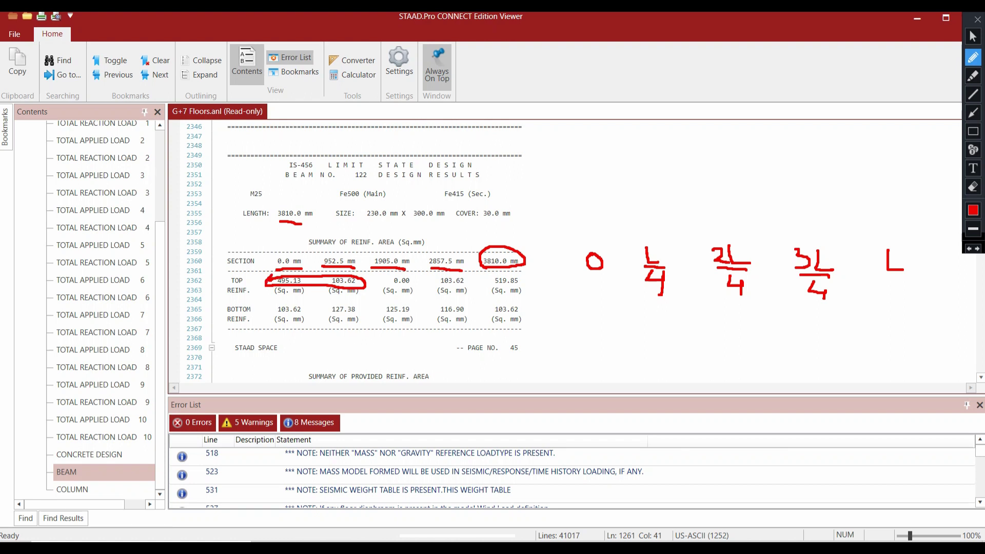
pyautogui.moveTo(391, 279)
pyautogui.mouseDown()
pyautogui.moveTo(409, 273)
pyautogui.moveTo(407, 299)
pyautogui.moveTo(386, 292)
pyautogui.moveTo(386, 275)
pyautogui.mouseUp()
pyautogui.moveTo(434, 274)
pyautogui.mouseDown()
pyautogui.moveTo(527, 280)
pyautogui.moveTo(505, 297)
pyautogui.moveTo(452, 298)
pyautogui.moveTo(429, 287)
pyautogui.moveTo(434, 276)
pyautogui.mouseUp()
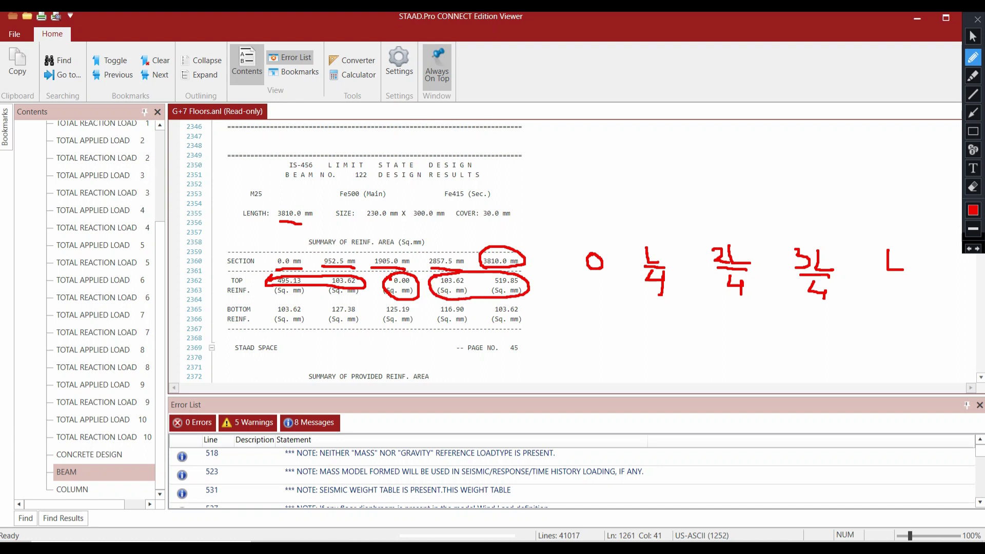
pyautogui.press('Escape')
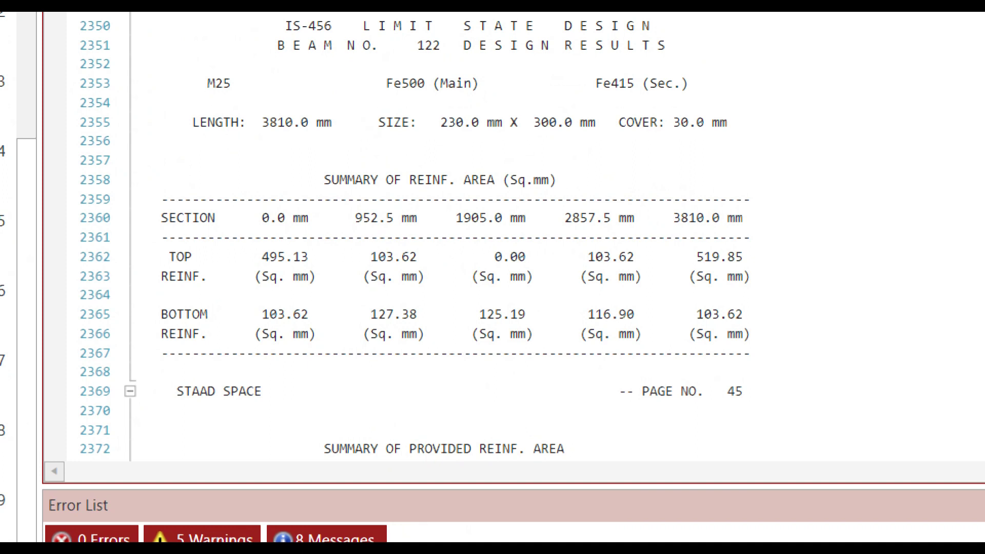
# - Examine the required top and bottom reinforcement areas of beam 122 at its start, middle and end sections
pyautogui.moveTo(261, 256); pyautogui.dragTo(417, 256)
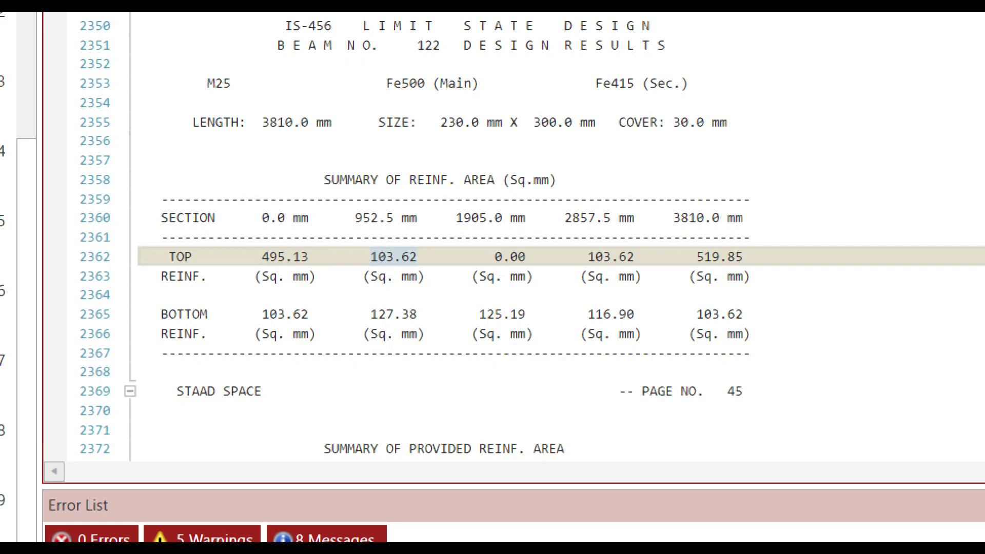
pyautogui.click(472, 257)
pyautogui.moveTo(697, 256); pyautogui.dragTo(743, 257)
pyautogui.moveTo(262, 314); pyautogui.dragTo(425, 314)
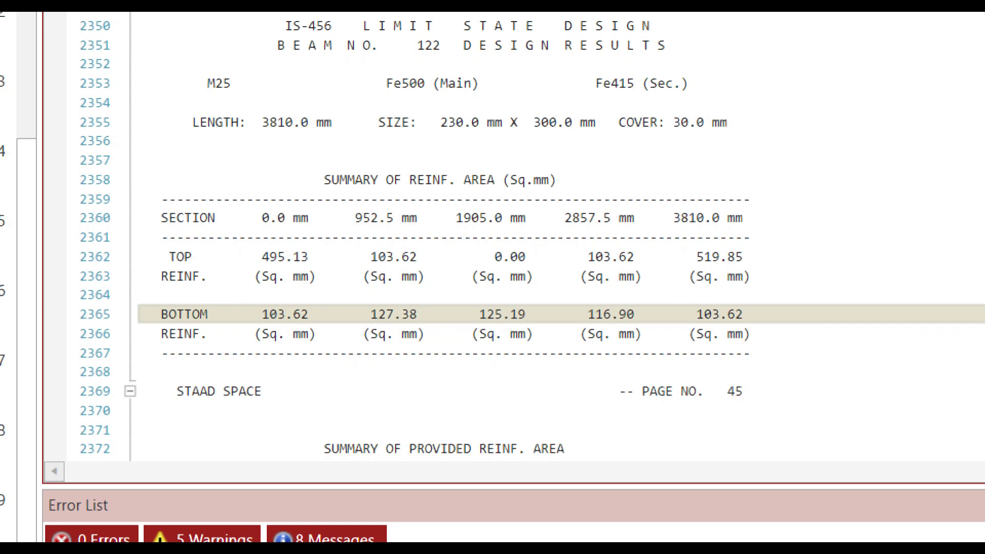
pyautogui.moveTo(588, 314); pyautogui.dragTo(743, 314)
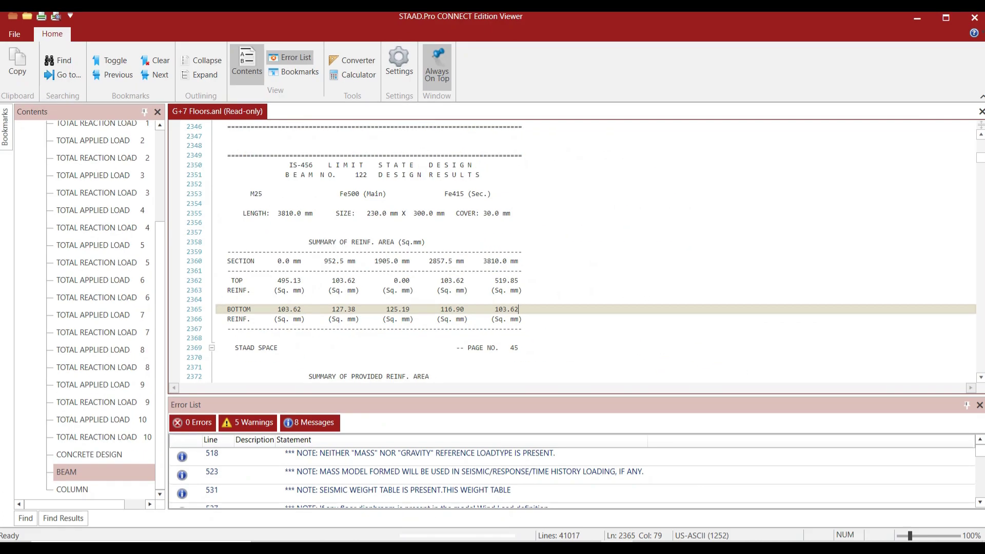
# - Review the reinforcement summaries of beams 123 and 124, and switch to the PowerPoint slide with the three-span beam drawing
pyautogui.scroll(-17, 572, 251)
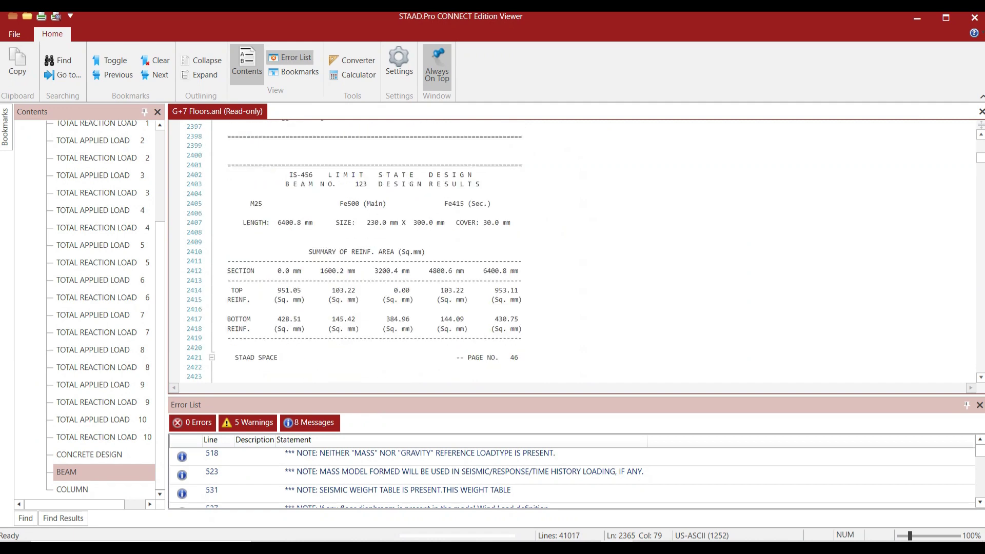
pyautogui.scroll(-16, 572, 251)
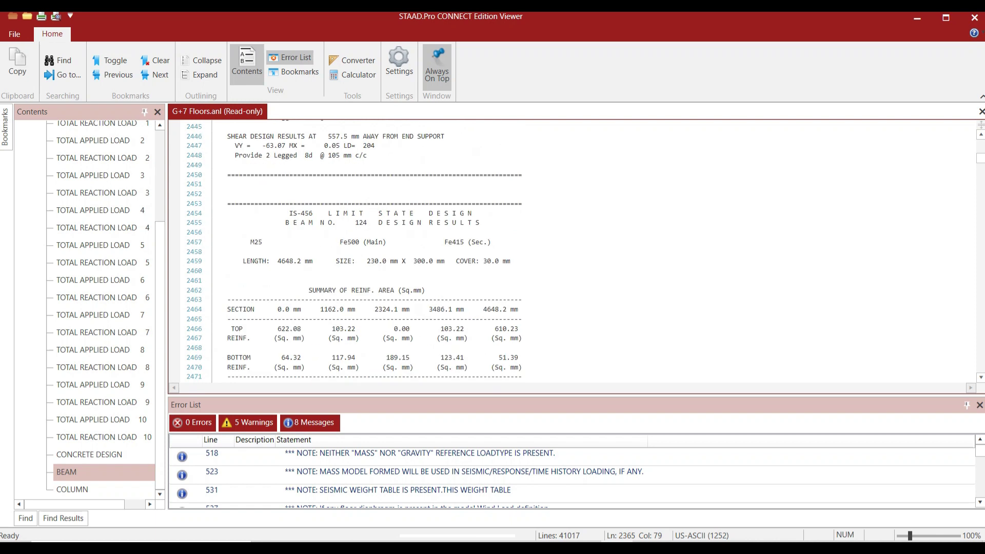
pyautogui.scroll(-5, 572, 251)
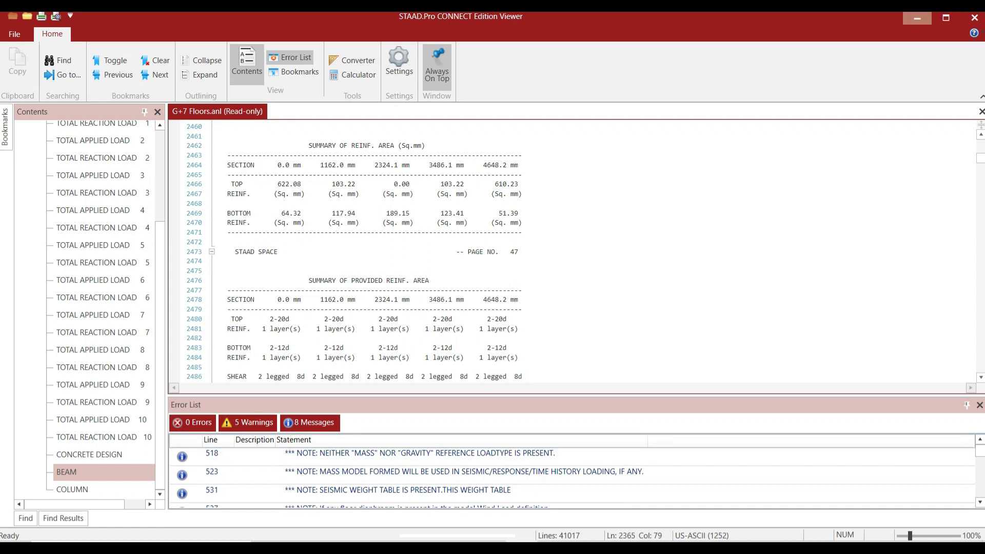
pyautogui.click(918, 18)
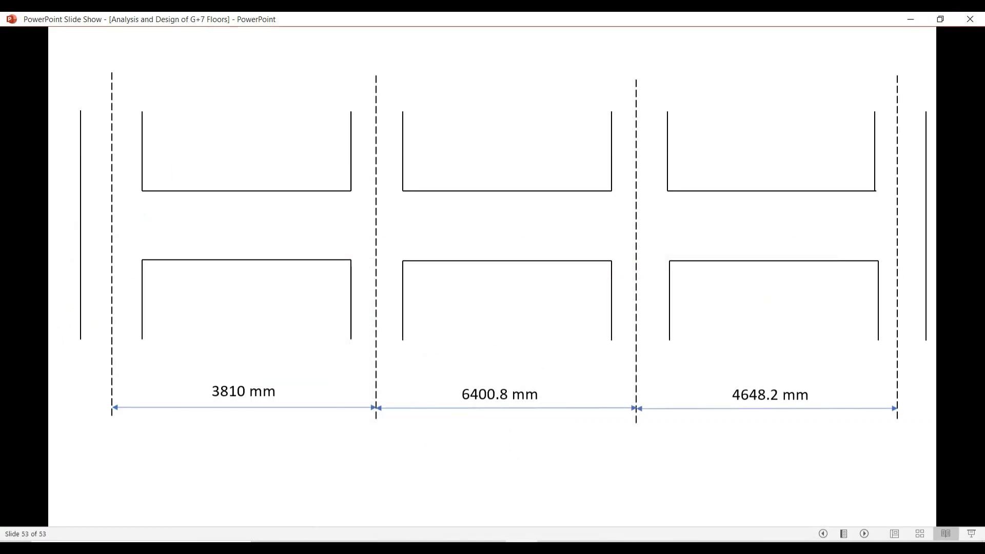
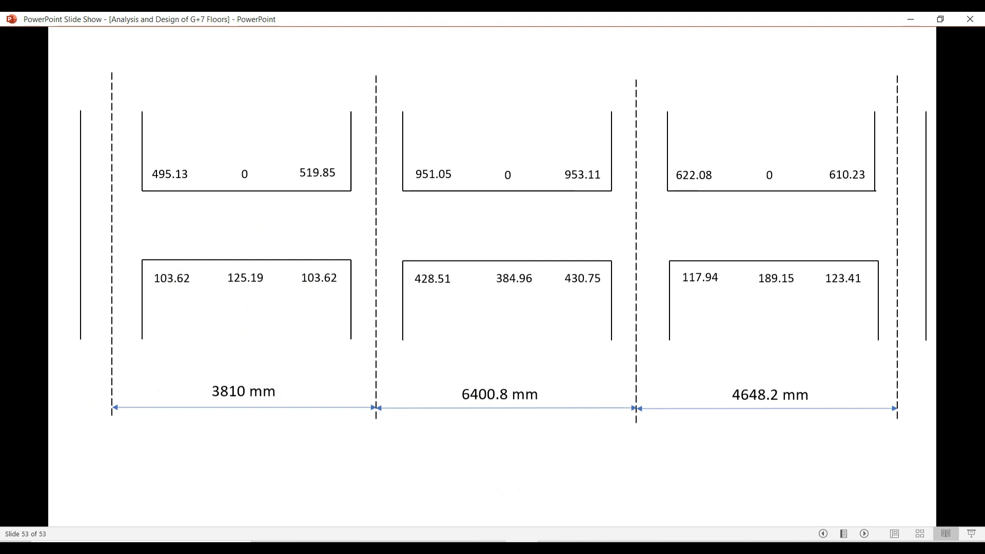
# - Reveal the 2-16Φ through bars and 1-12Φ extra bottom bars on the slide, and check their areas in the Excel development length workbook
pyautogui.press('Right')
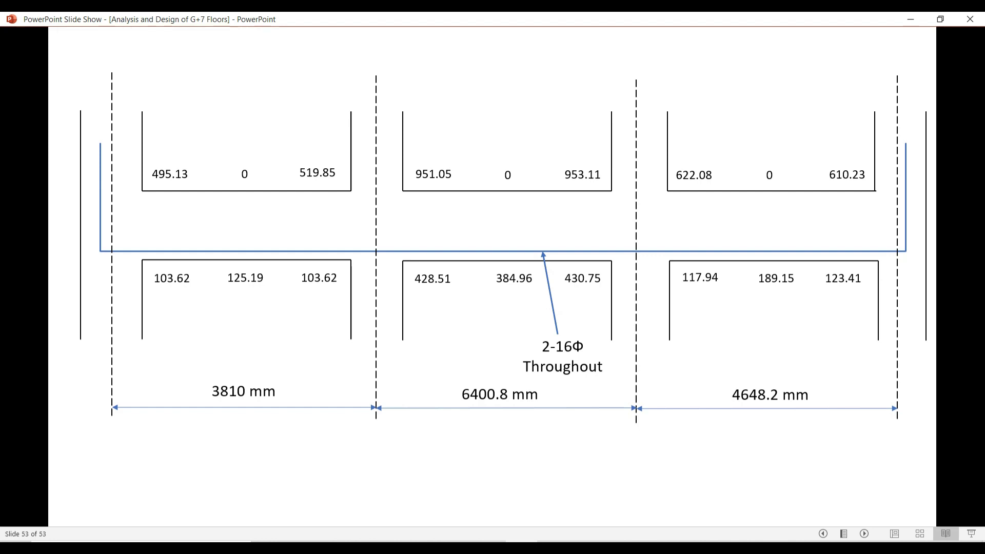
pyautogui.press('Right')
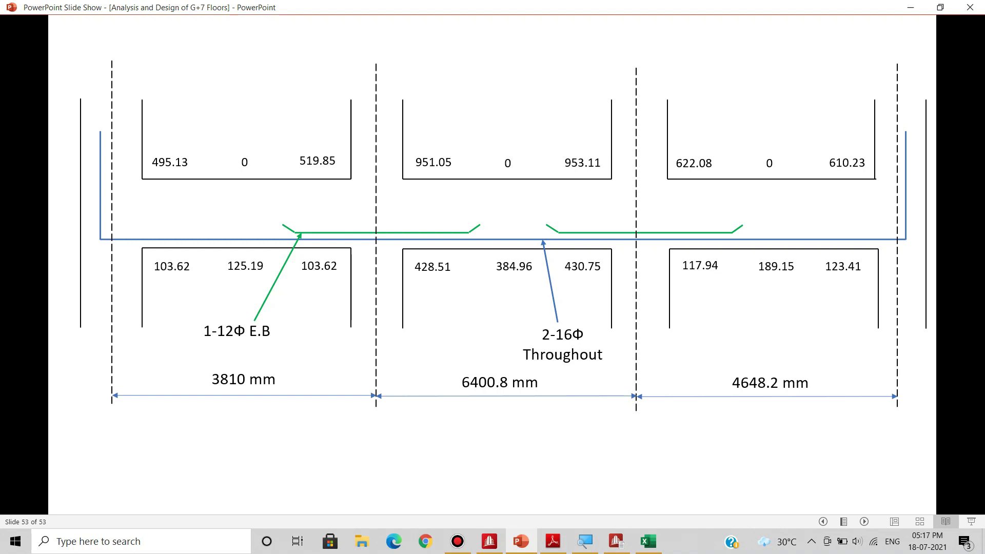
pyautogui.click(648, 541)
pyautogui.click(48, 173)
pyautogui.click(117, 174)
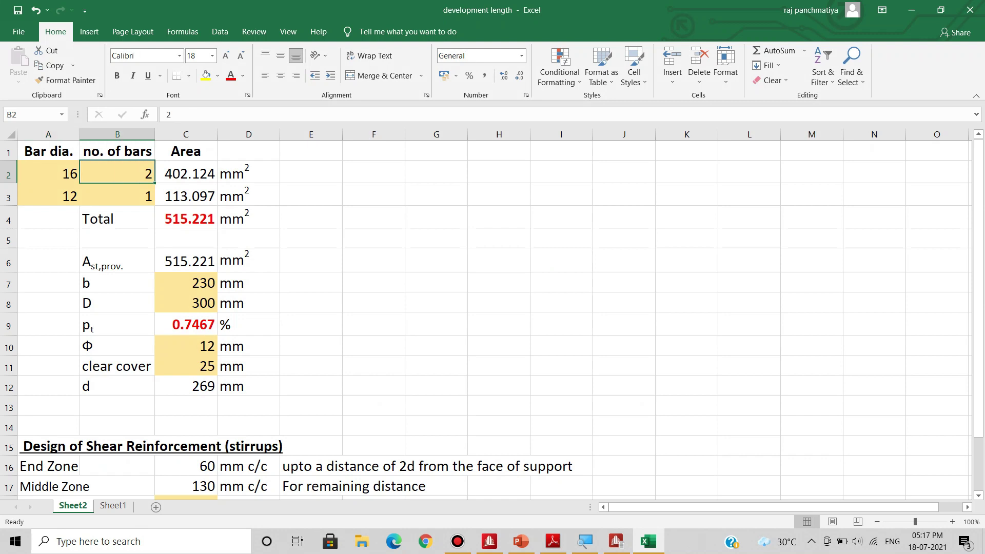
pyautogui.click(186, 173)
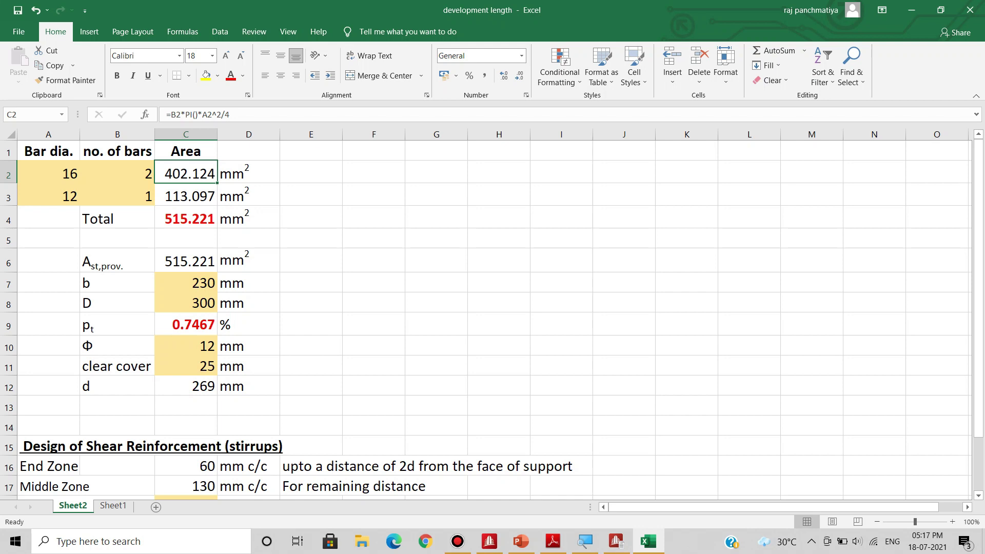
pyautogui.hotkey('alt', 'Tab')
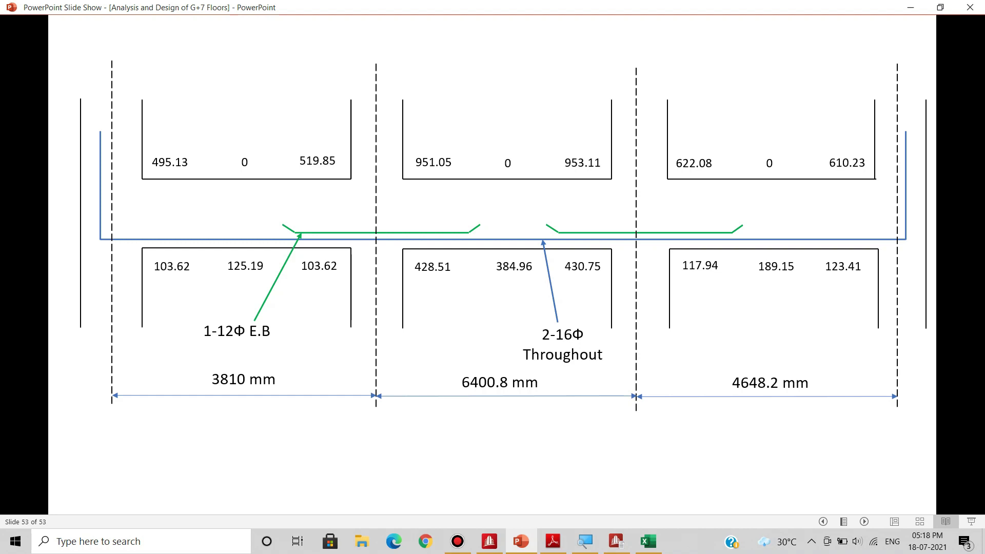
# - In the Excel bar area table, set one 16 mm bar and one 20 mm bar, and check the total area
pyautogui.hotkey('alt', 'Tab')
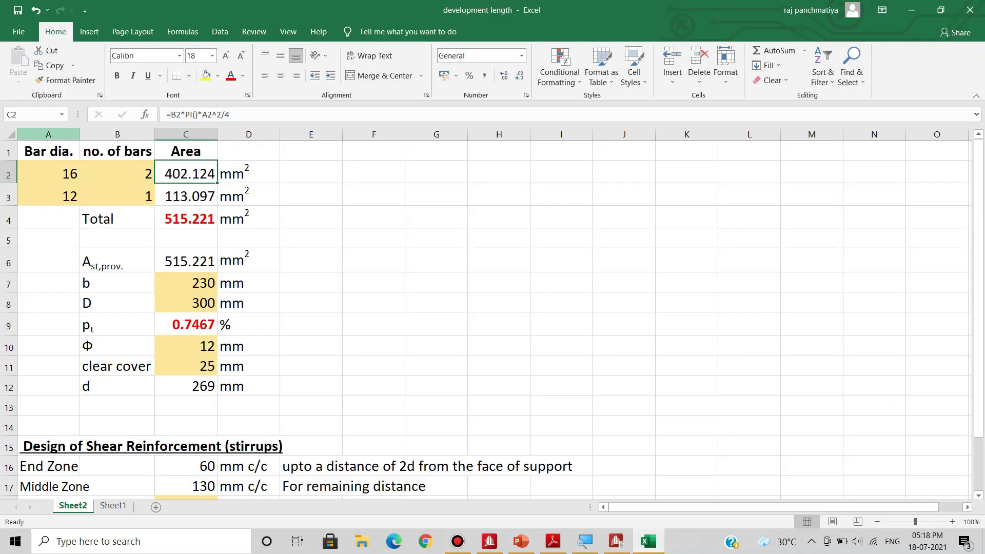
pyautogui.click(117, 173)
pyautogui.write('1')
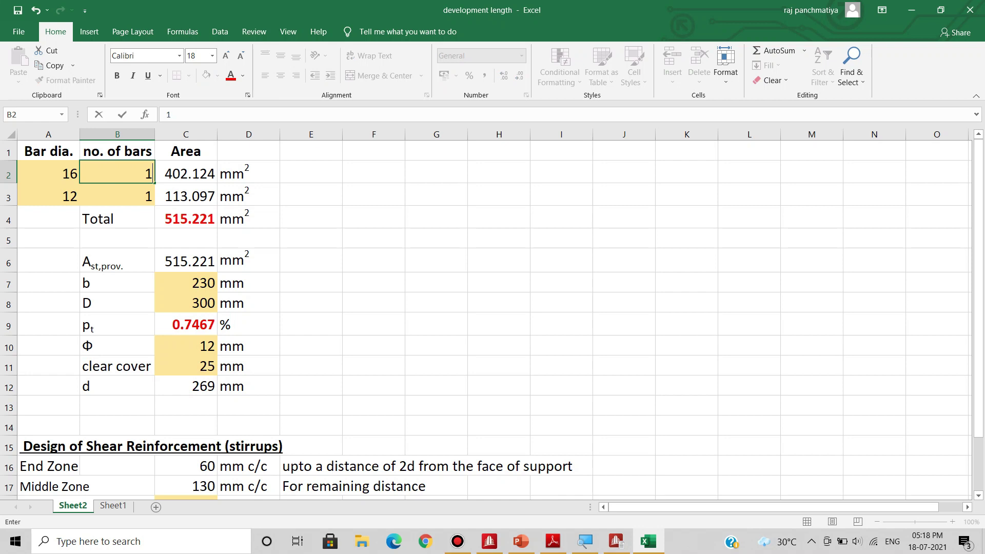
pyautogui.press('Return')
pyautogui.click(48, 196)
pyautogui.write('20')
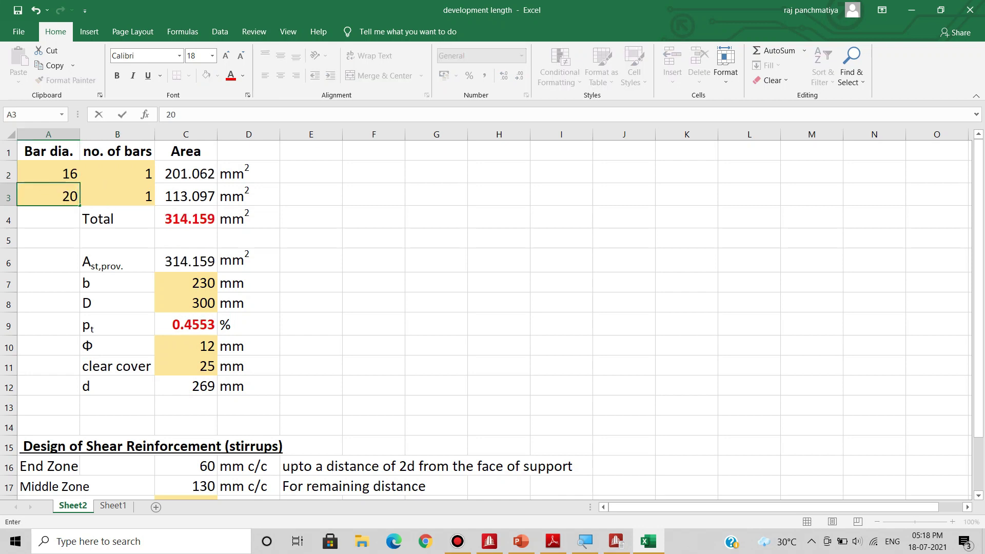
pyautogui.press('Tab')
pyautogui.press('Tab')
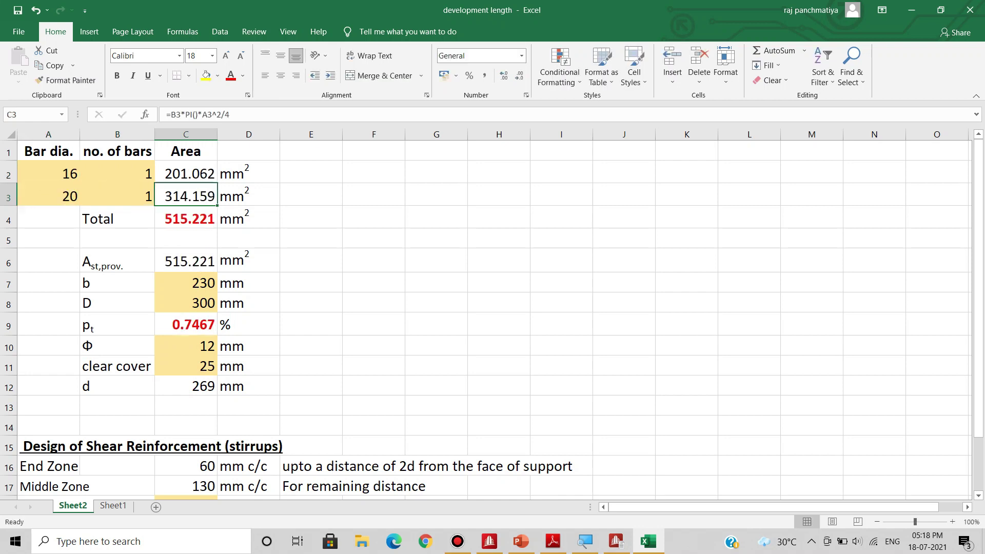
pyautogui.click(186, 219)
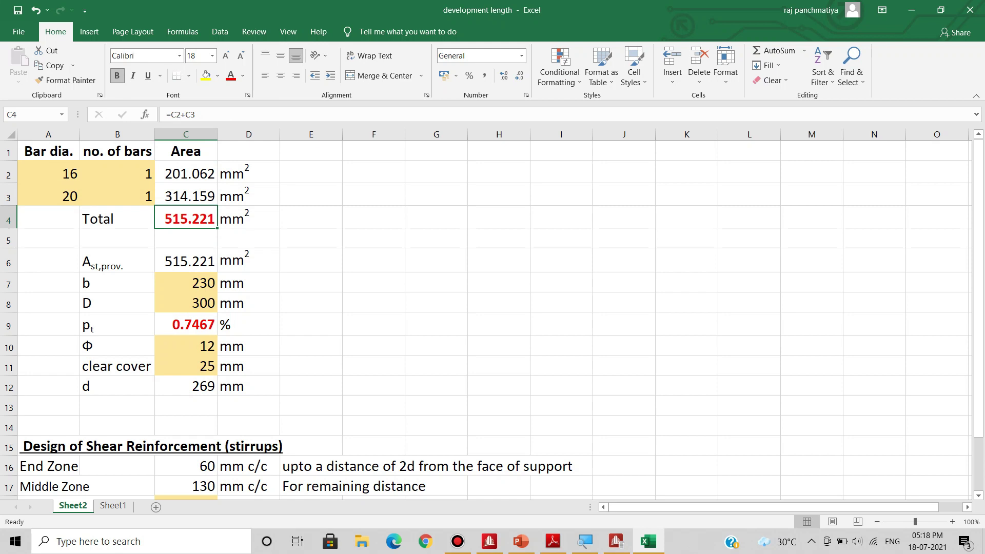
# - Return to the PowerPoint slide show and reveal the 1-16Φ + 1-20Φ top bars running throughout the three spans
pyautogui.moveTo(553, 542)
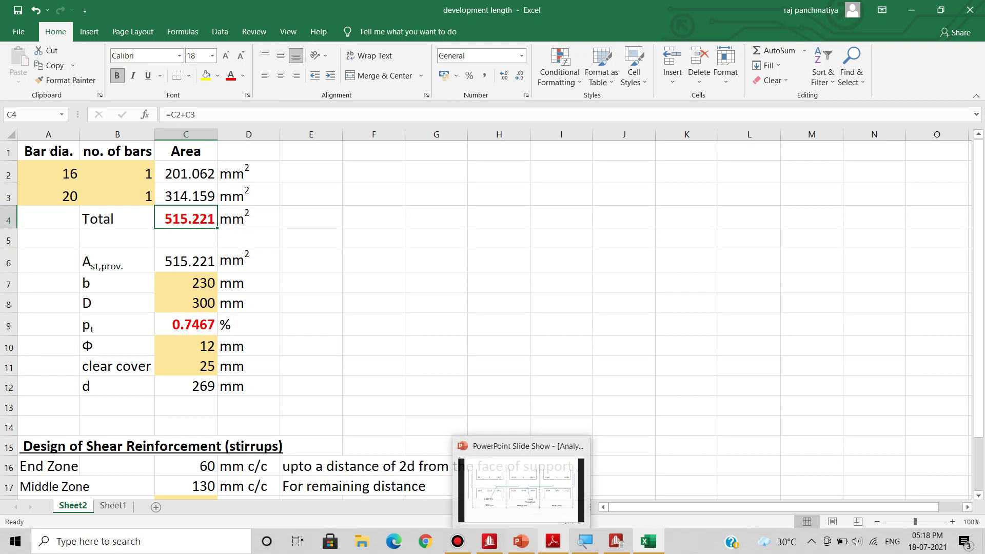
pyautogui.click(521, 541)
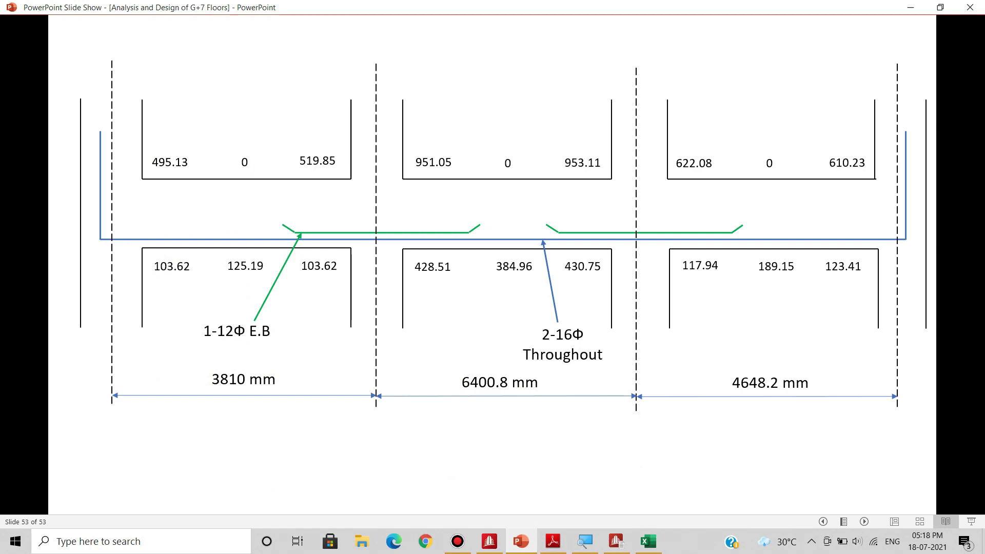
pyautogui.press('Right')
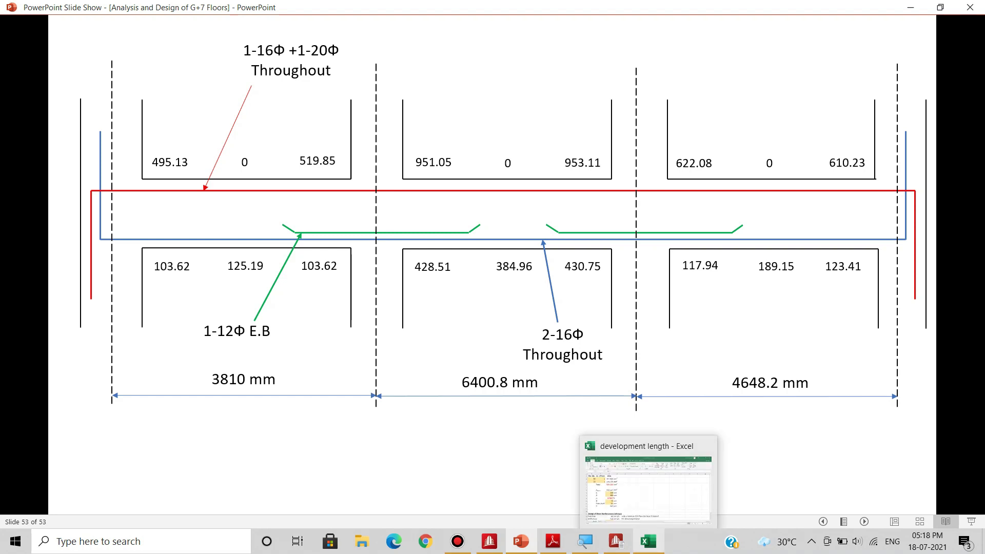
# - Switch to Excel and set the number of bars to 2 for both the 16 mm and 20 mm diameters
pyautogui.click(648, 541)
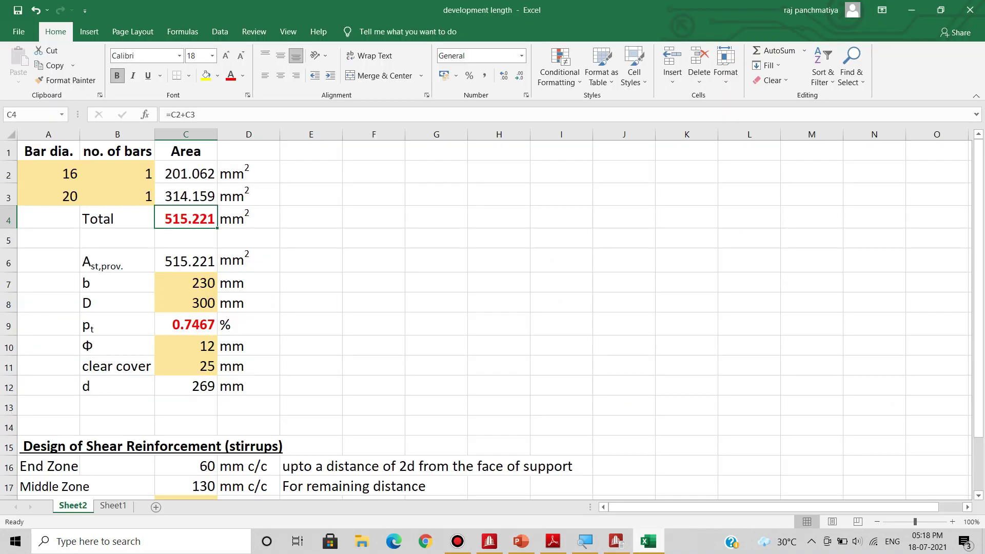
pyautogui.click(117, 173)
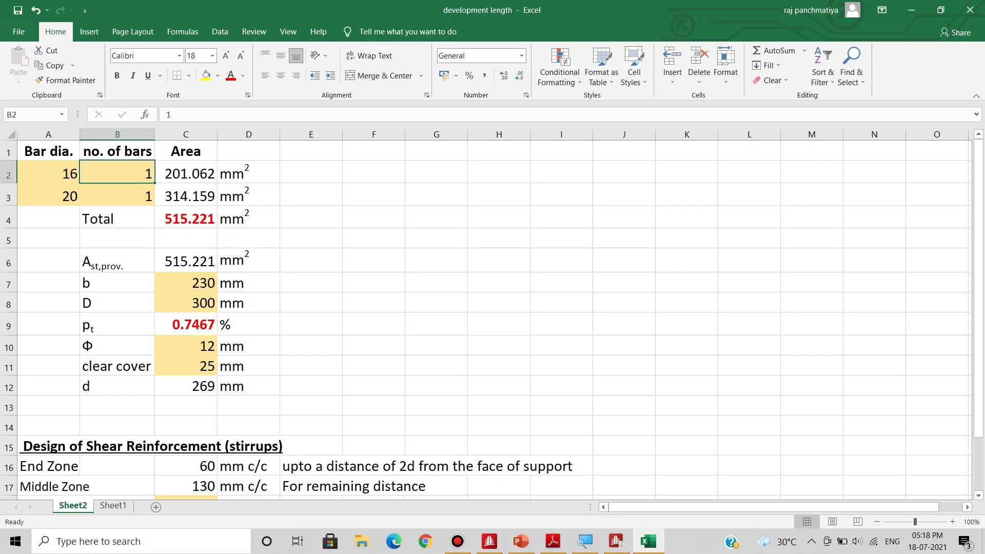
pyautogui.write('2')
pyautogui.press('Return')
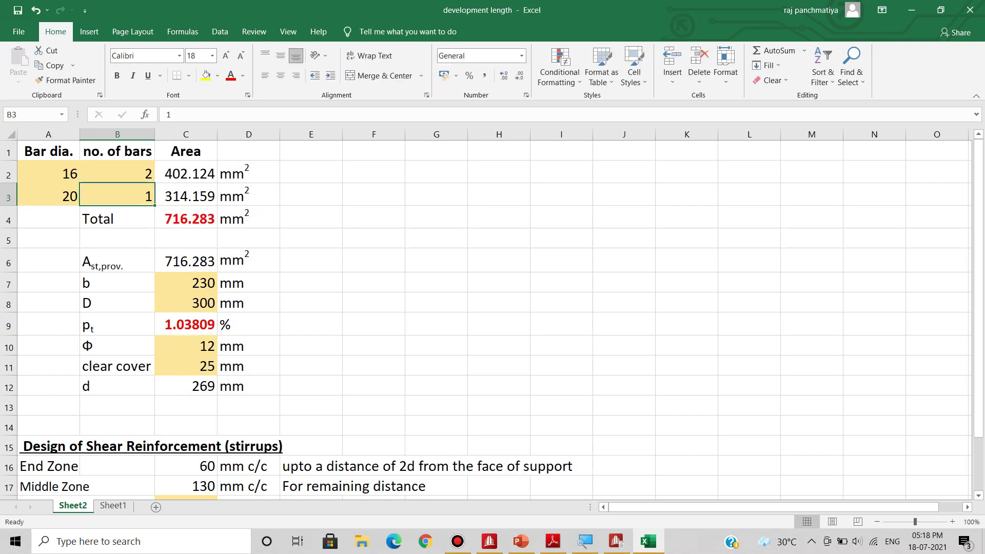
pyautogui.write('2')
pyautogui.press('Return')
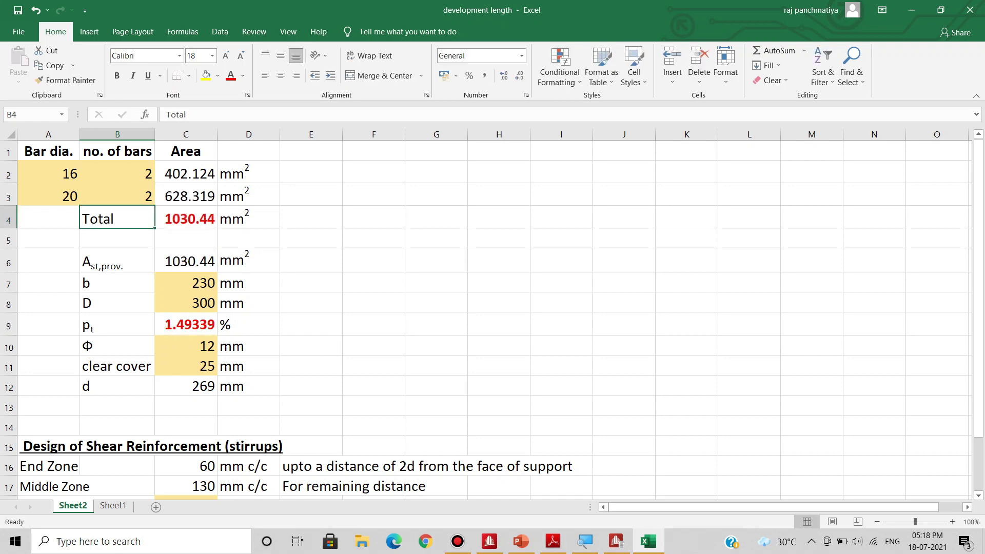
pyautogui.click(373, 217)
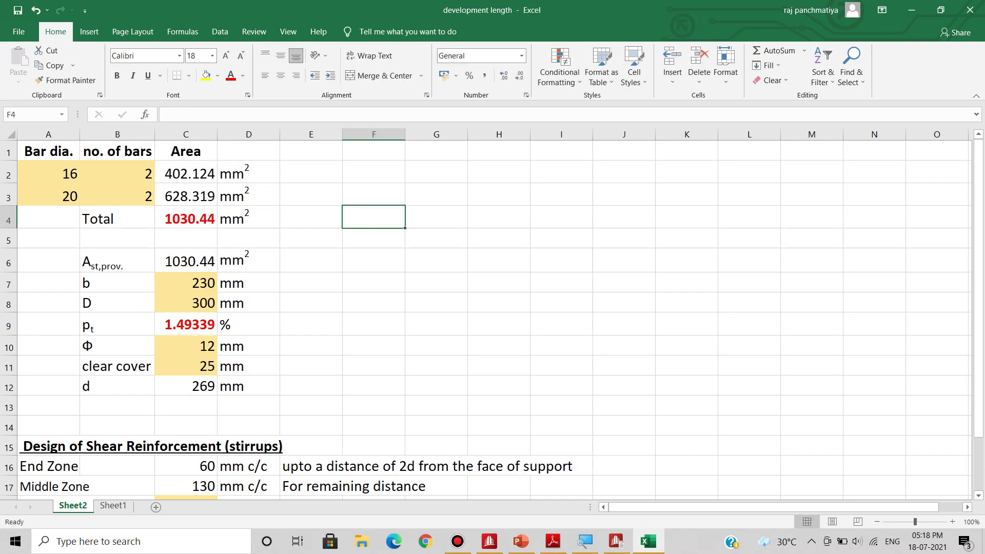
# - Reveal the 1-16Φ + 1-20Φ extra top bars on the PowerPoint slide and compare them with the total bar area in Excel
pyautogui.click(520, 541)
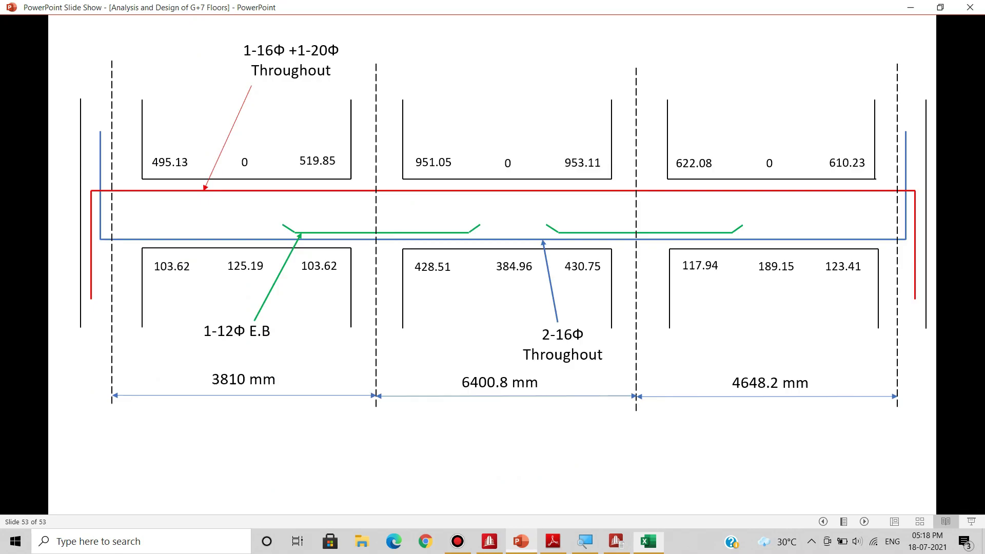
pyautogui.press('Right')
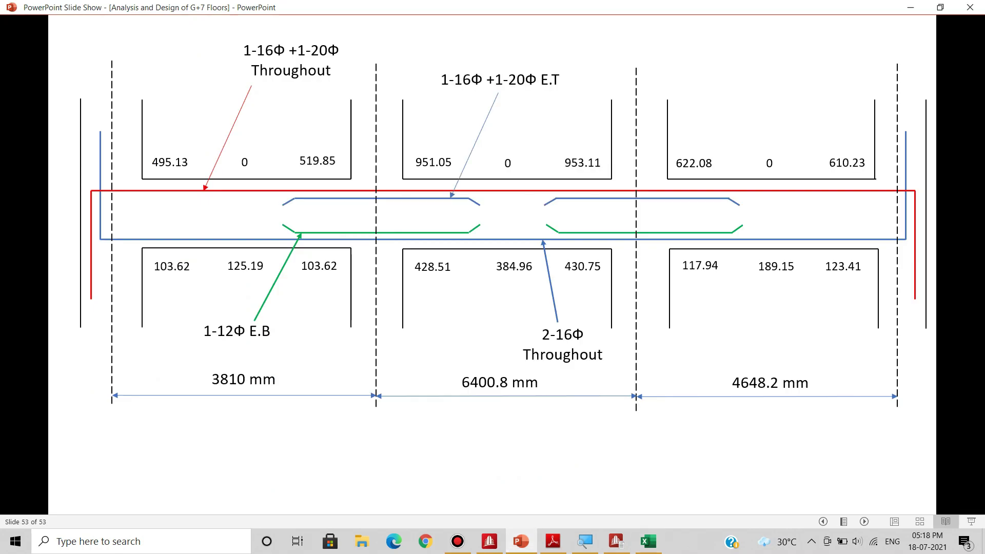
pyautogui.click(648, 541)
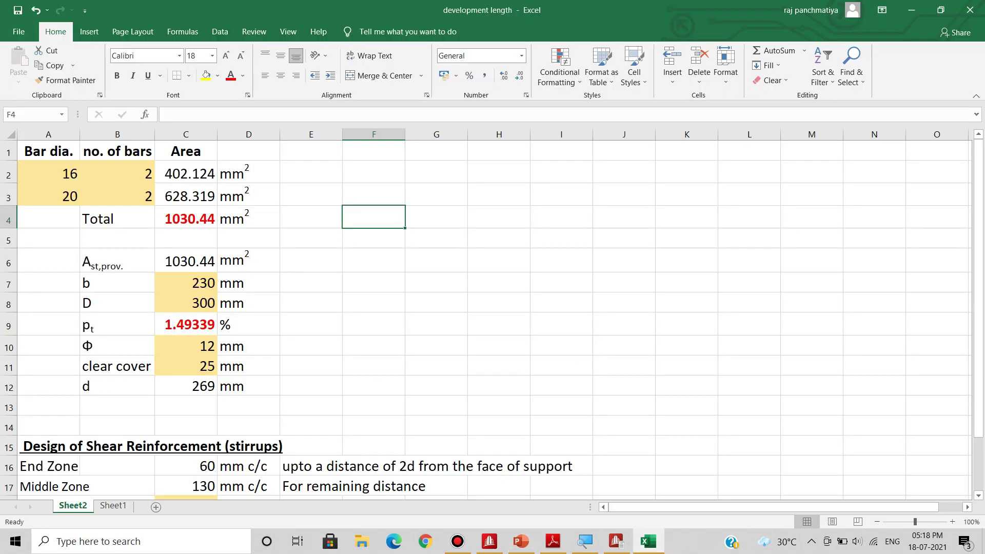
pyautogui.click(186, 219)
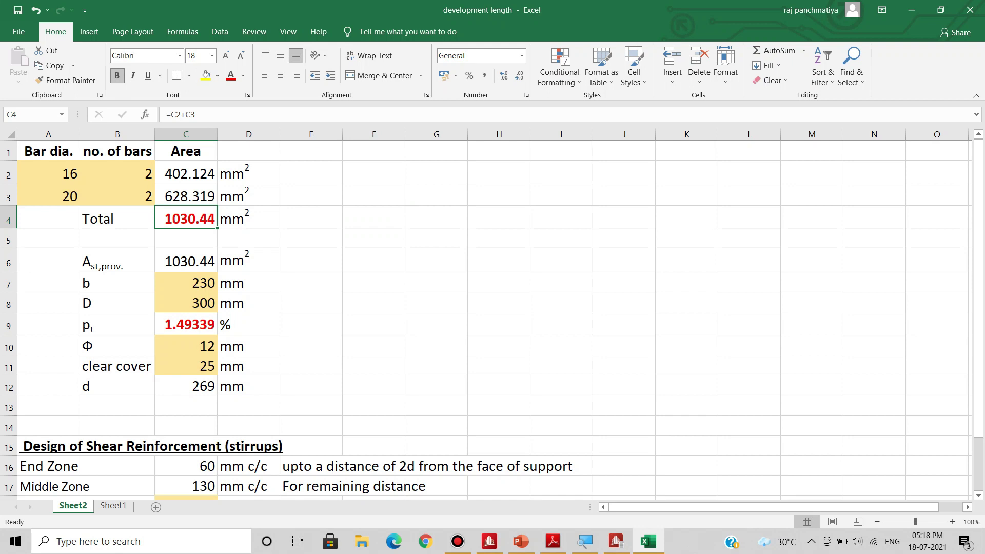
pyautogui.click(521, 541)
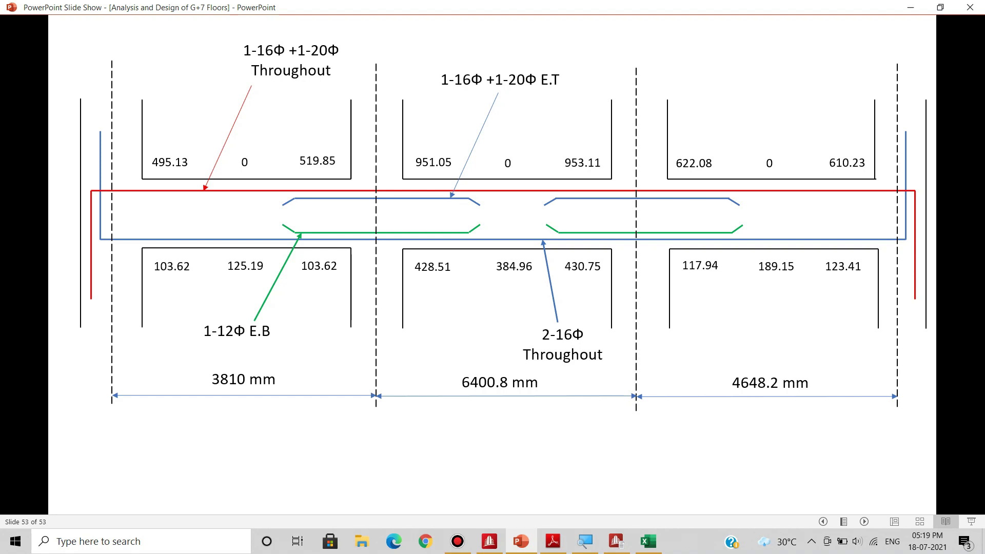
pyautogui.press('Left')
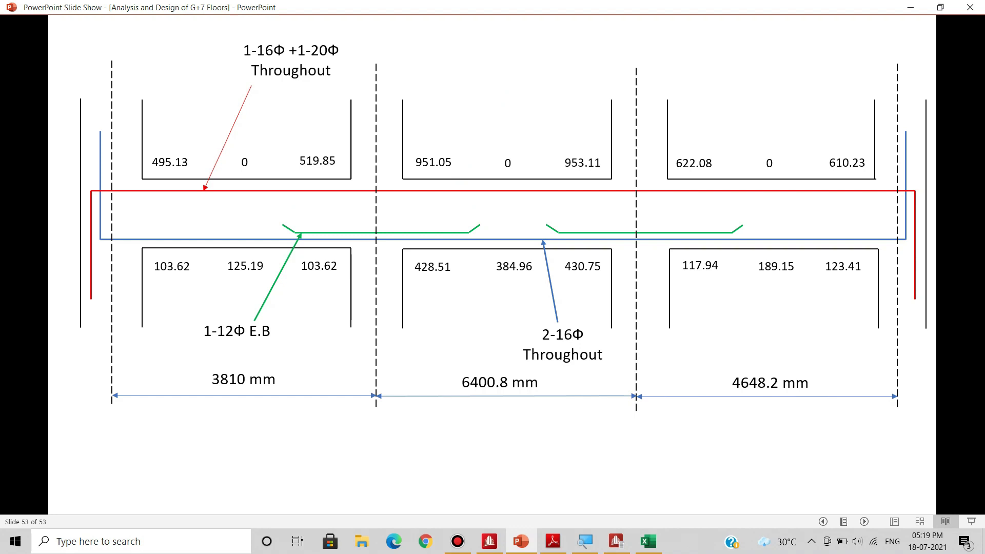
# - Switch to the STAAD.Pro Viewer and examine the stirrup reinforcement and shear design results of beam 122
pyautogui.click(616, 541)
pyautogui.scroll(5, 375, 239)
pyautogui.scroll(20, 572, 238)
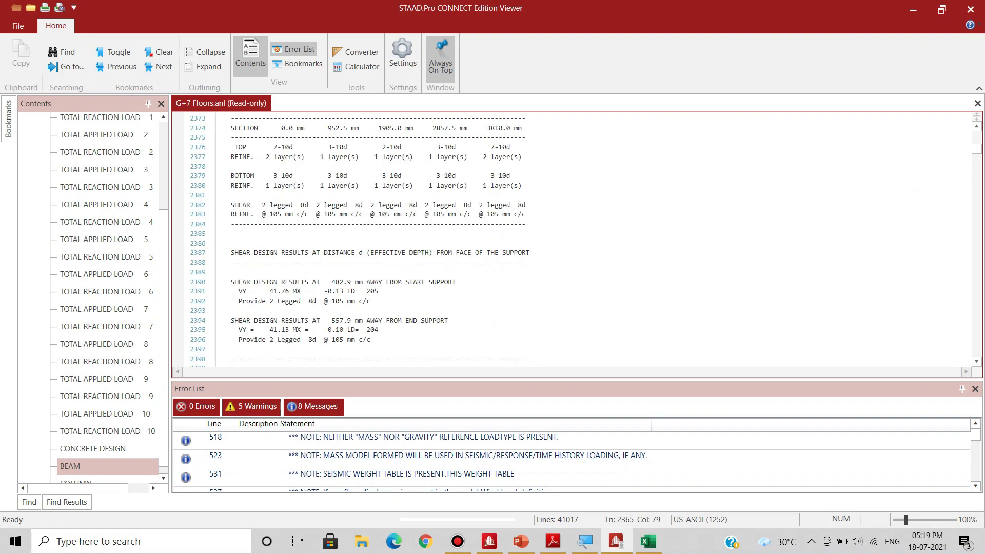
pyautogui.scroll(7, 572, 239)
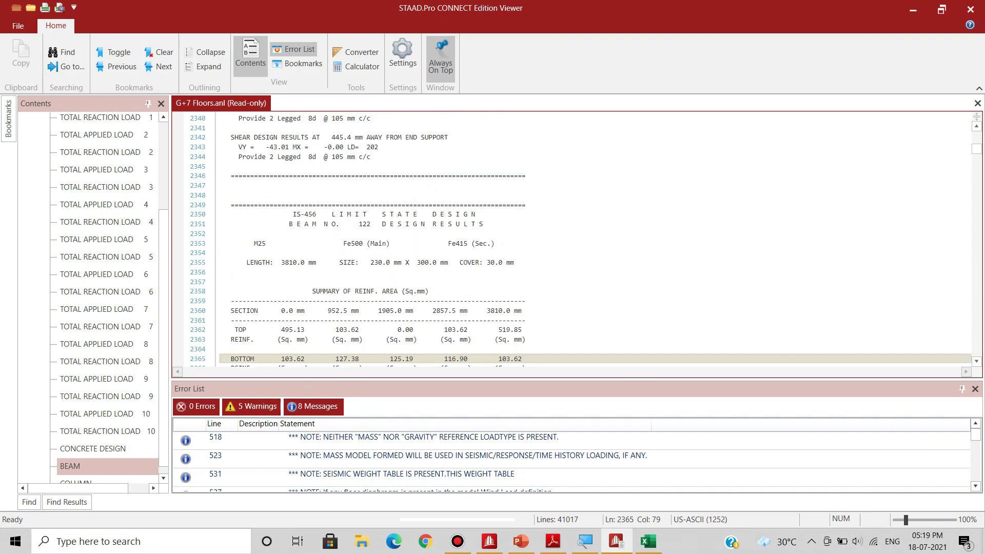
pyautogui.scroll(-12, 572, 238)
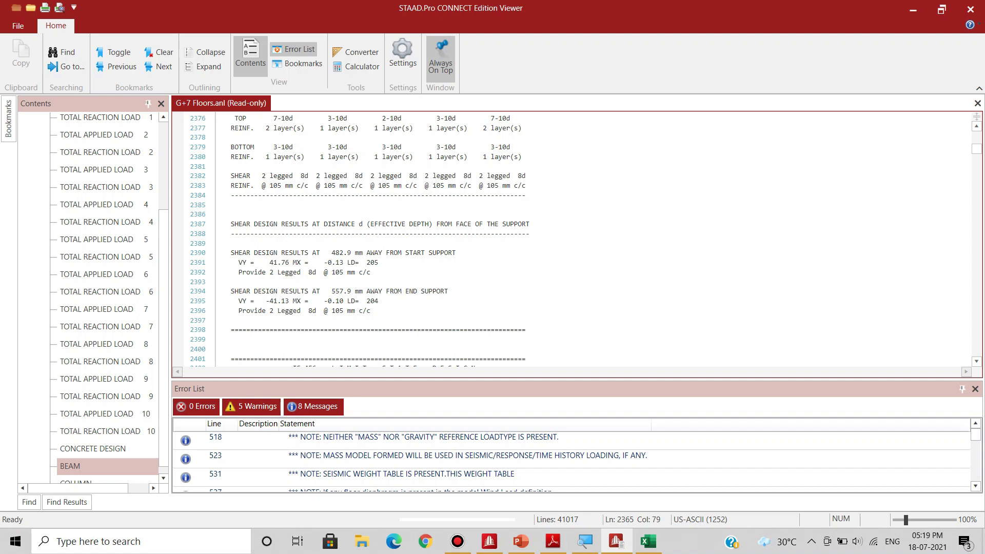
# - Switch to the IS 13920 - 2016 PDF in Adobe Reader and examine the hoop spacing rules in Fig. 6 and clause 6.3.5
pyautogui.click(553, 541)
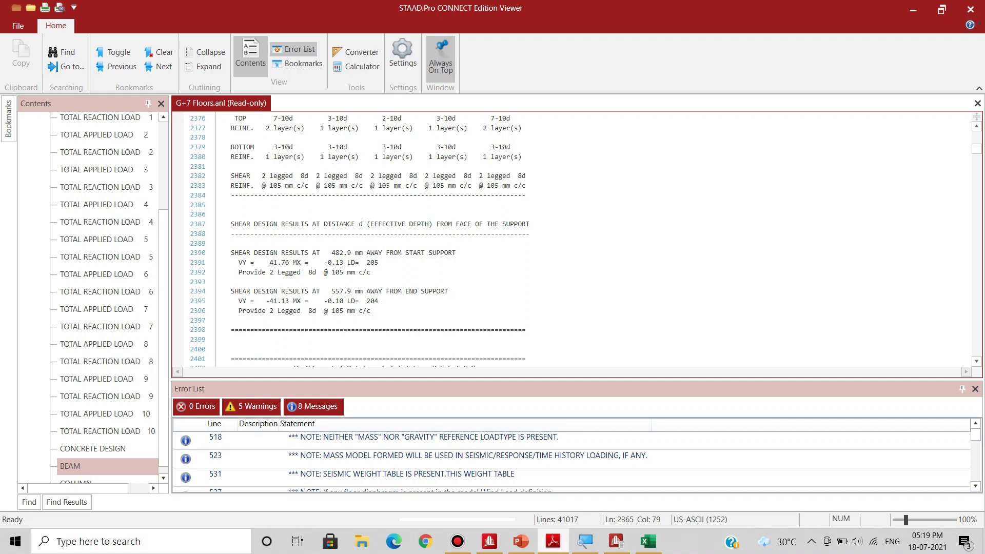
pyautogui.click(913, 9)
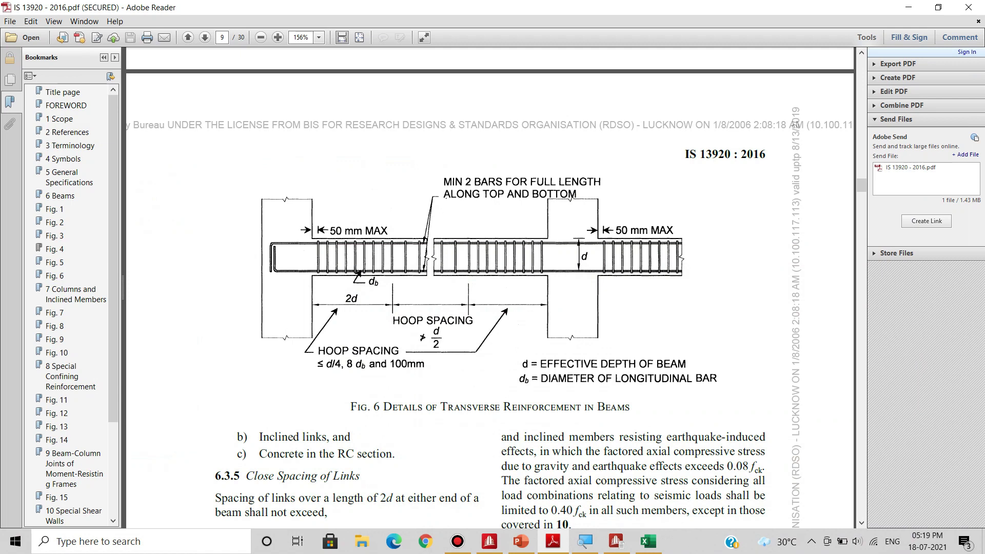
pyautogui.scroll(-3, 487, 288)
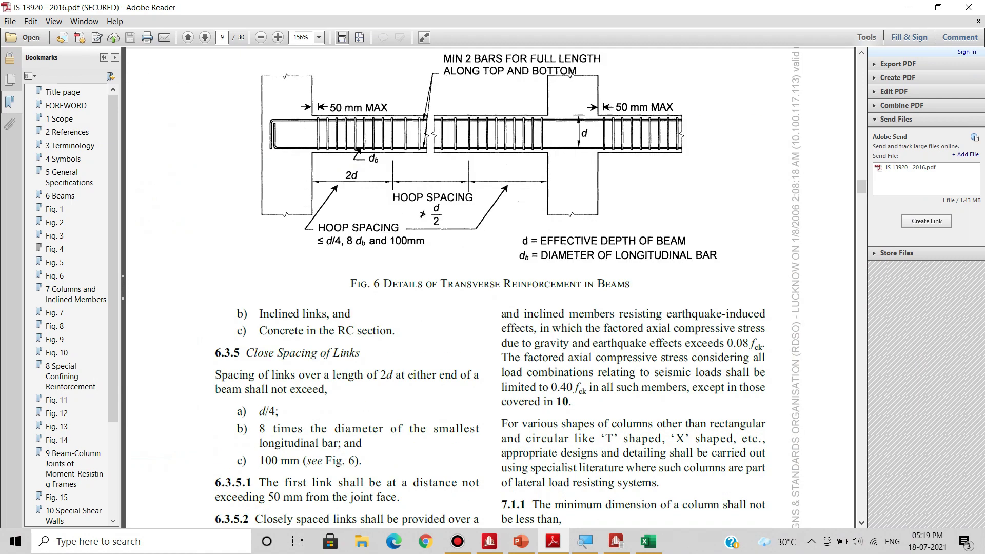
pyautogui.scroll(1, 488, 287)
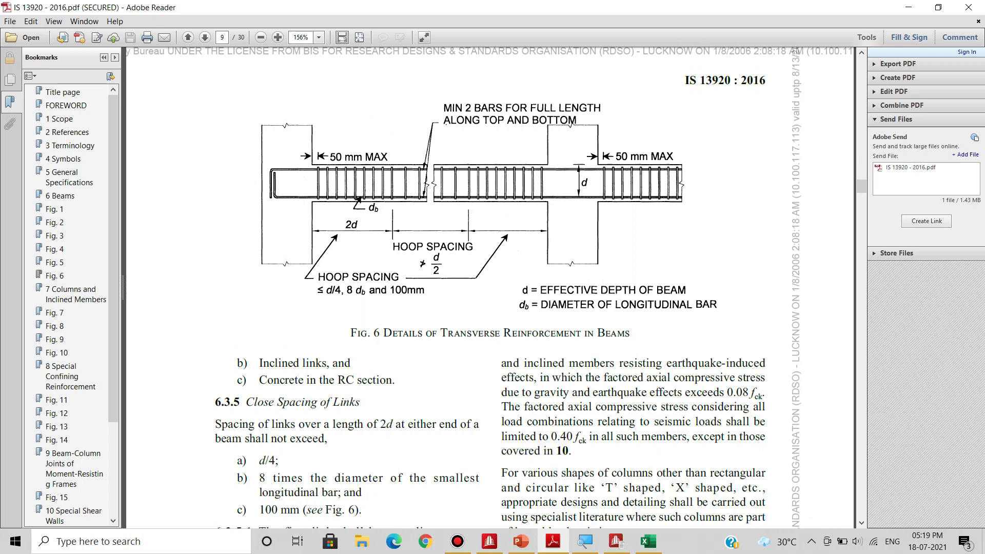
pyautogui.keyDown('ctrl'); pyautogui.scroll(3, 333, 296); pyautogui.keyUp('ctrl')
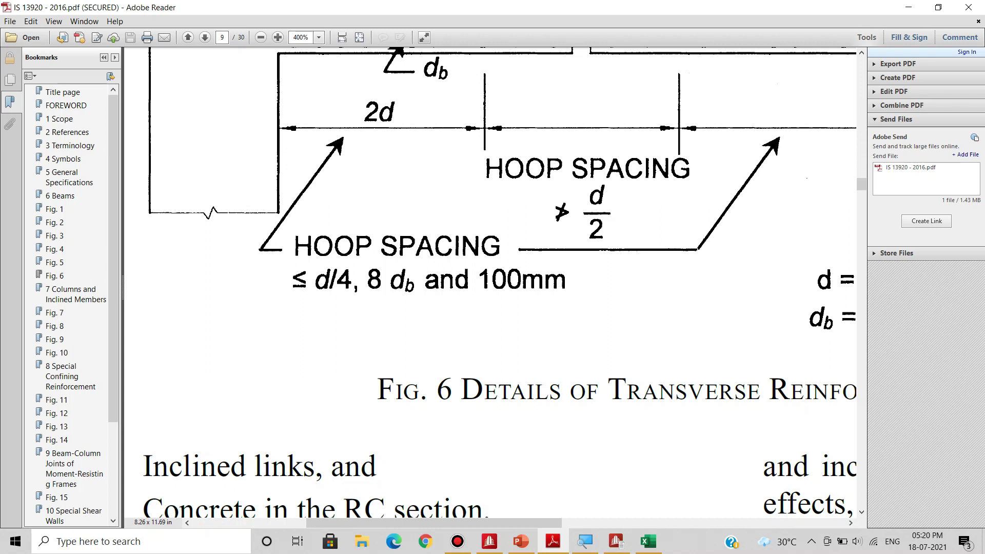
pyautogui.hotkey('ctrl', '-')
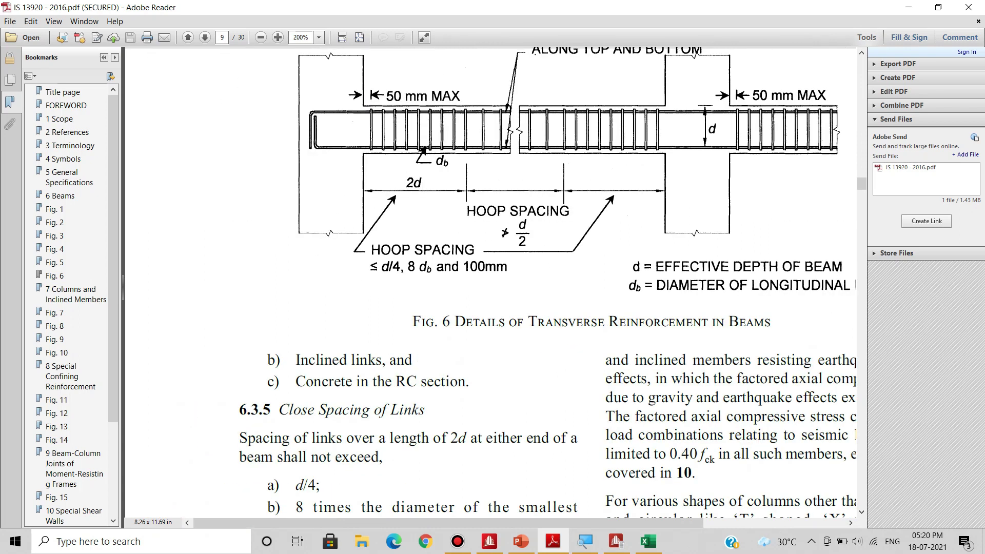
pyautogui.scroll(3, 491, 282)
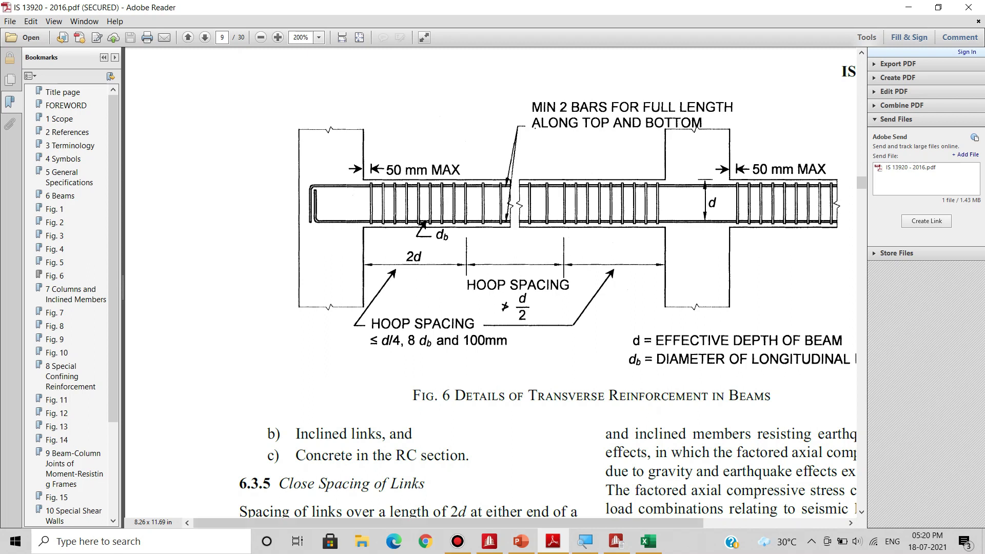
# - Switch to Excel and examine the end zone stirrup spacing formula and the cells it references
pyautogui.click(648, 541)
pyautogui.scroll(-2, 493, 318)
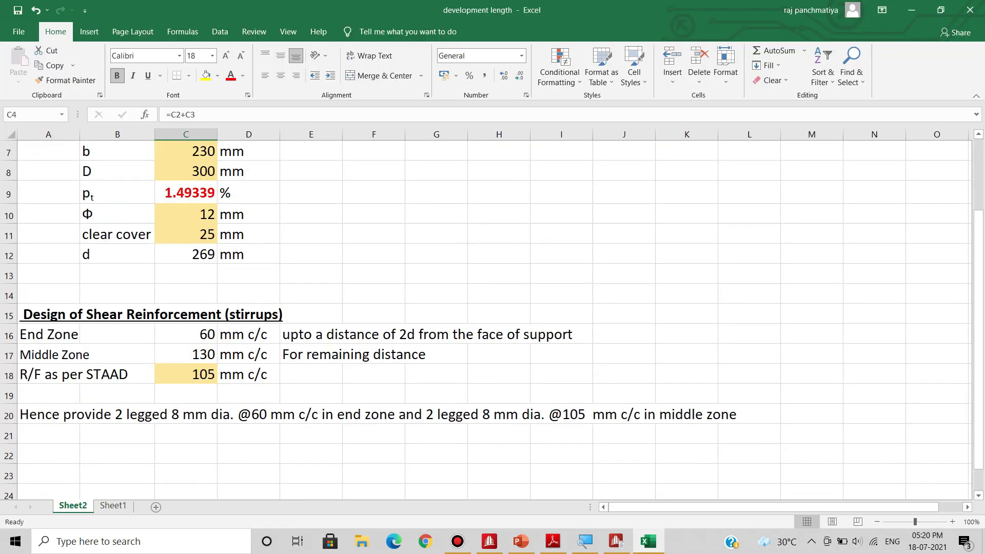
pyautogui.scroll(-1, 493, 308)
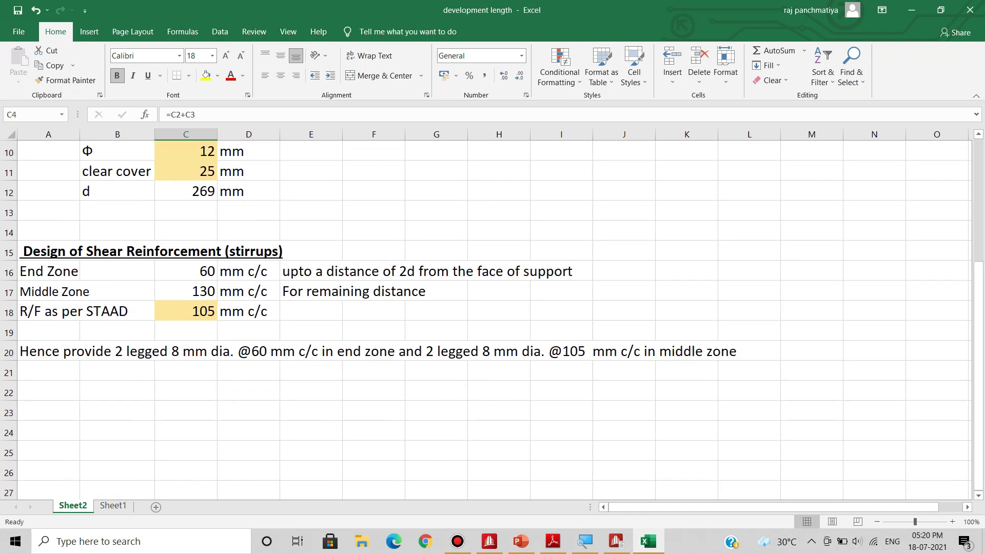
pyautogui.click(186, 271)
pyautogui.scroll(1, 493, 318)
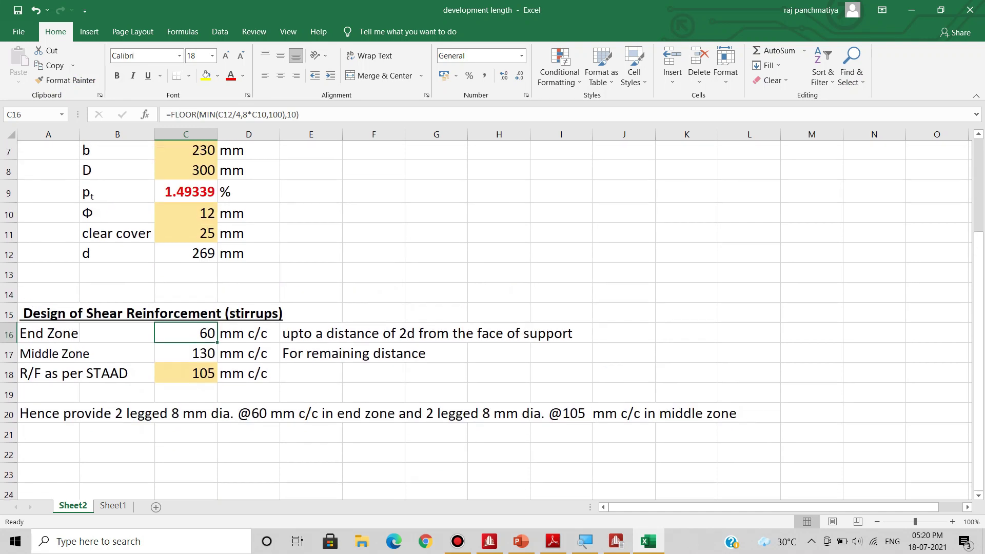
pyautogui.scroll(-1, 492, 318)
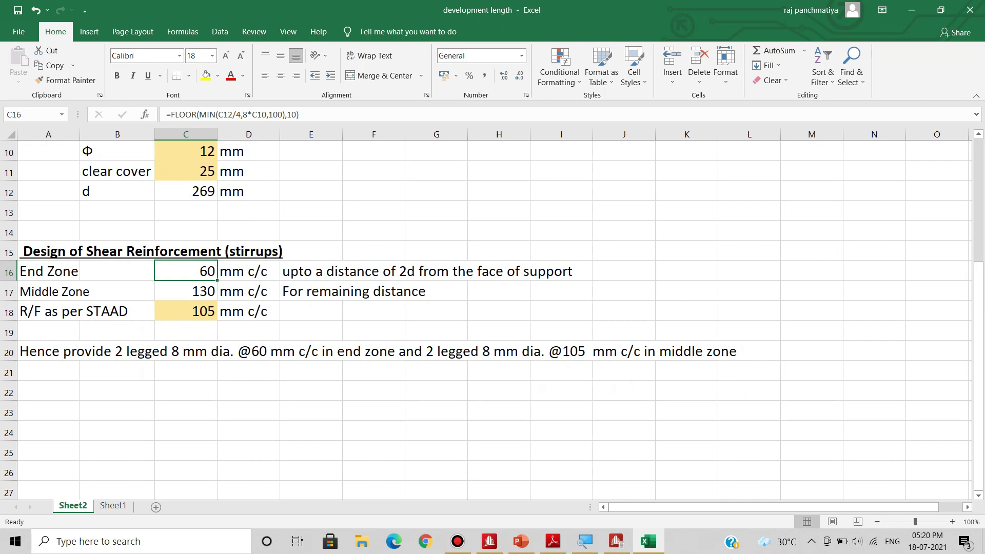
pyautogui.click(228, 115)
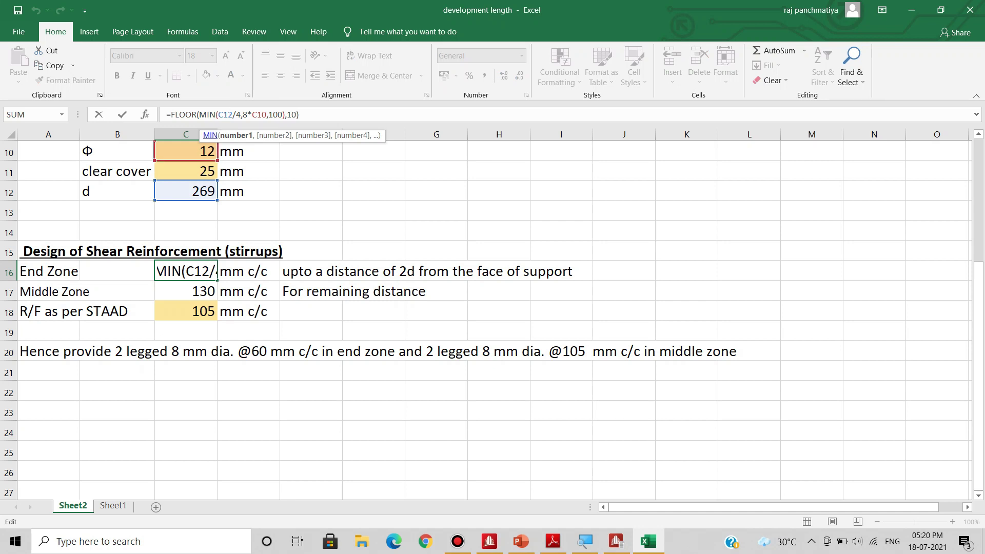
pyautogui.scroll(1, 493, 308)
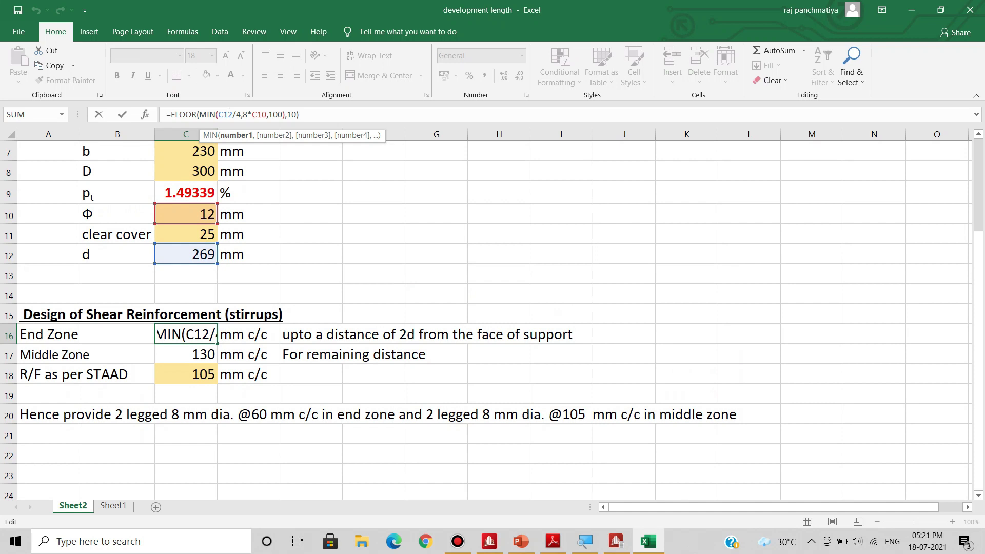
pyautogui.scroll(1, 492, 308)
pyautogui.hotkey('ctrl', 'Return')
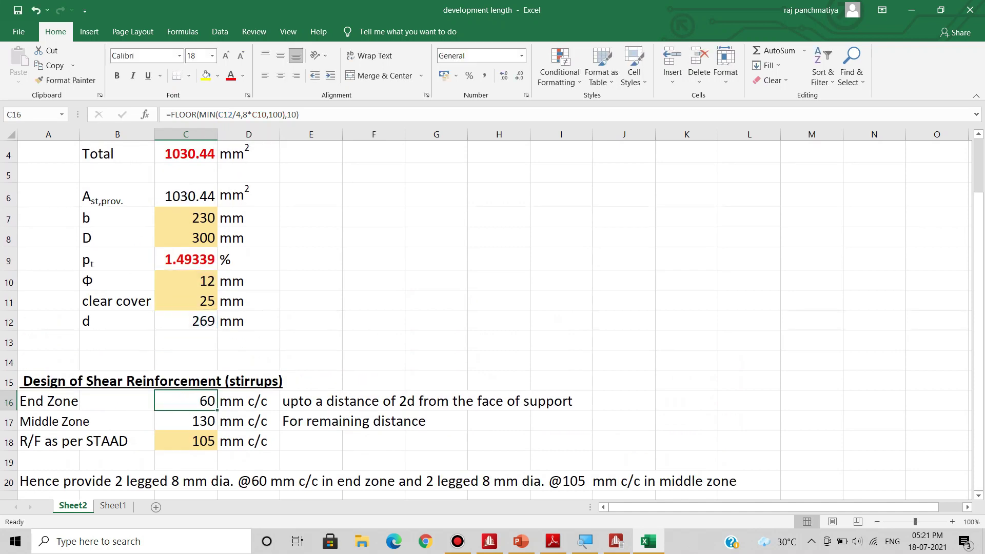
# - Review the inputs for b, D, bar diameter and clear cover, checking the bar sizes against the PowerPoint slide
pyautogui.click(186, 321)
pyautogui.click(117, 321)
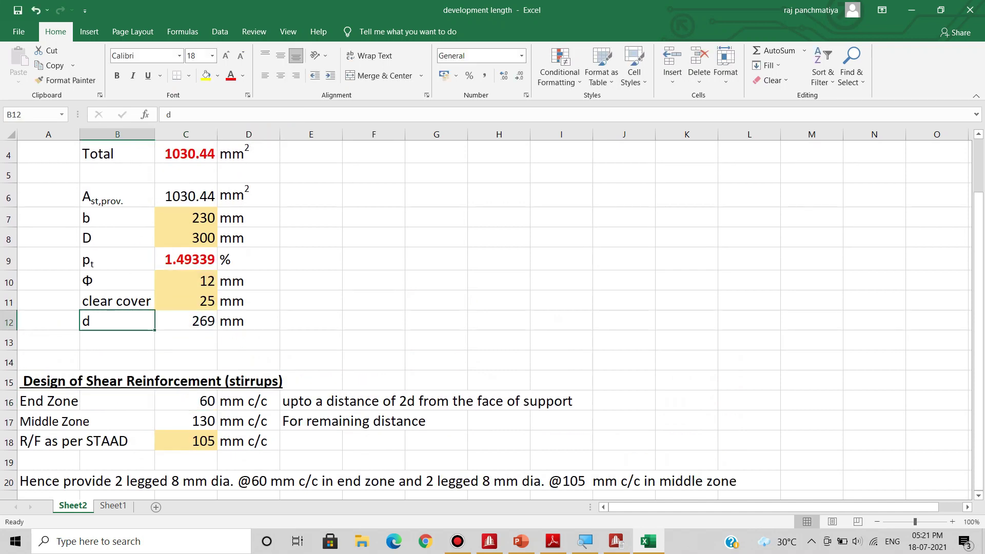
pyautogui.click(200, 218)
pyautogui.click(200, 237)
pyautogui.scroll(1, 493, 318)
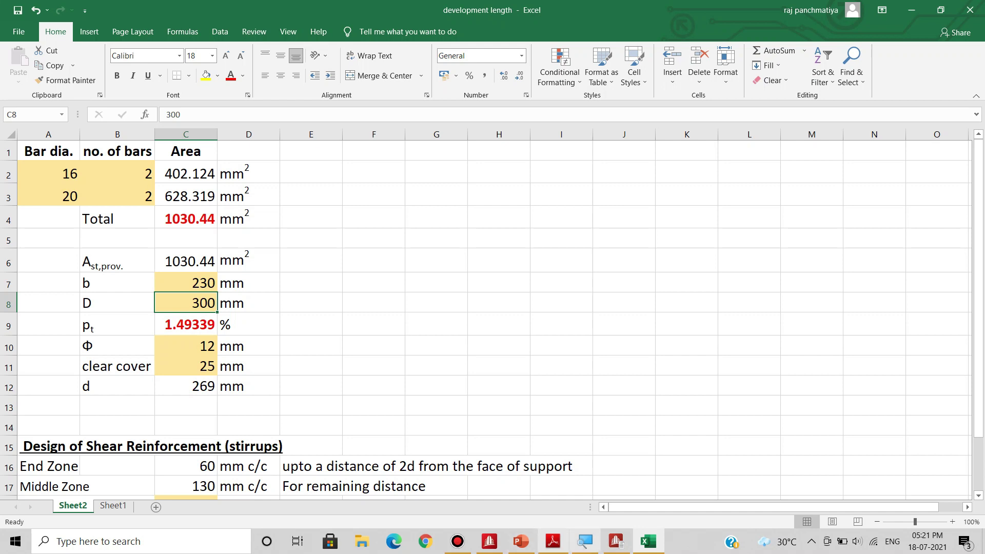
pyautogui.click(521, 541)
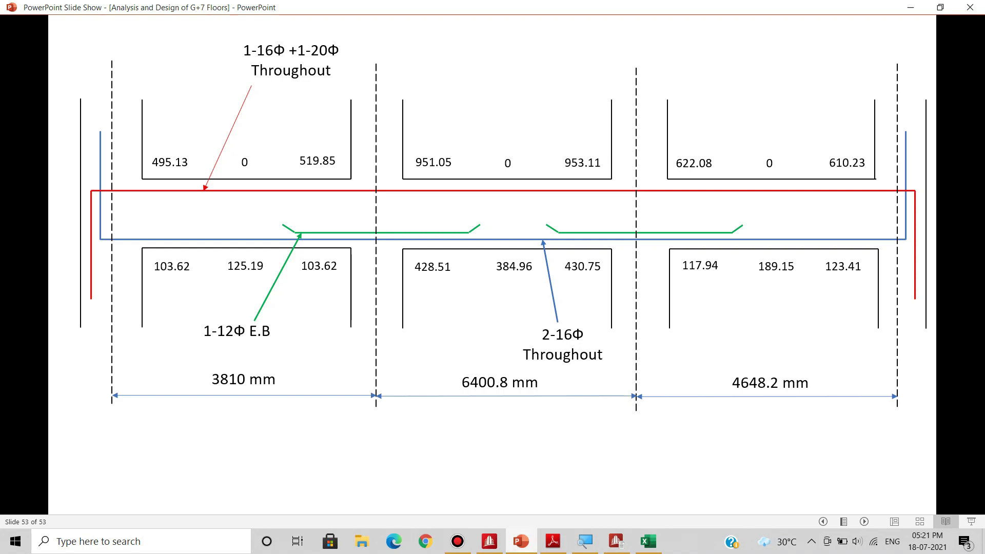
pyautogui.hotkey('alt', 'Tab')
pyautogui.click(186, 346)
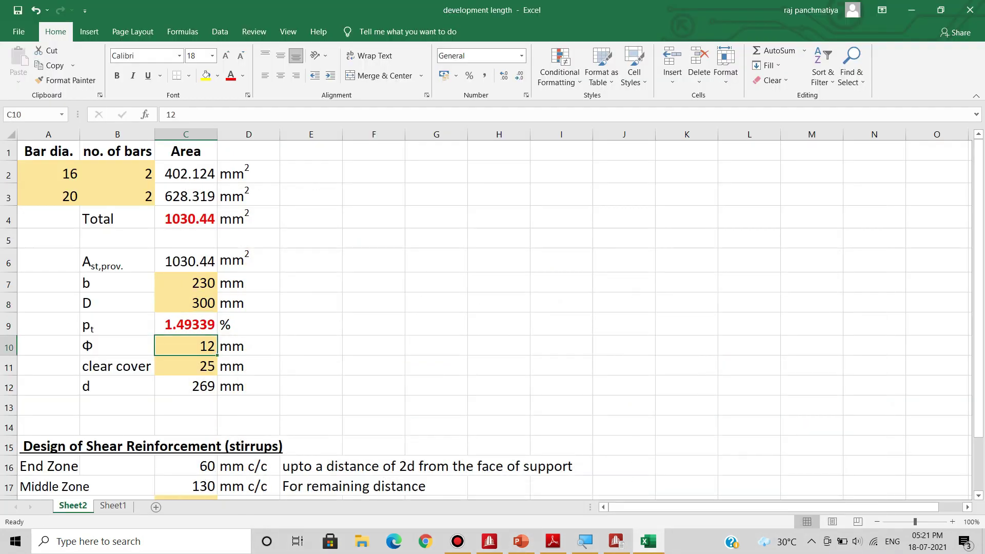
pyautogui.click(185, 366)
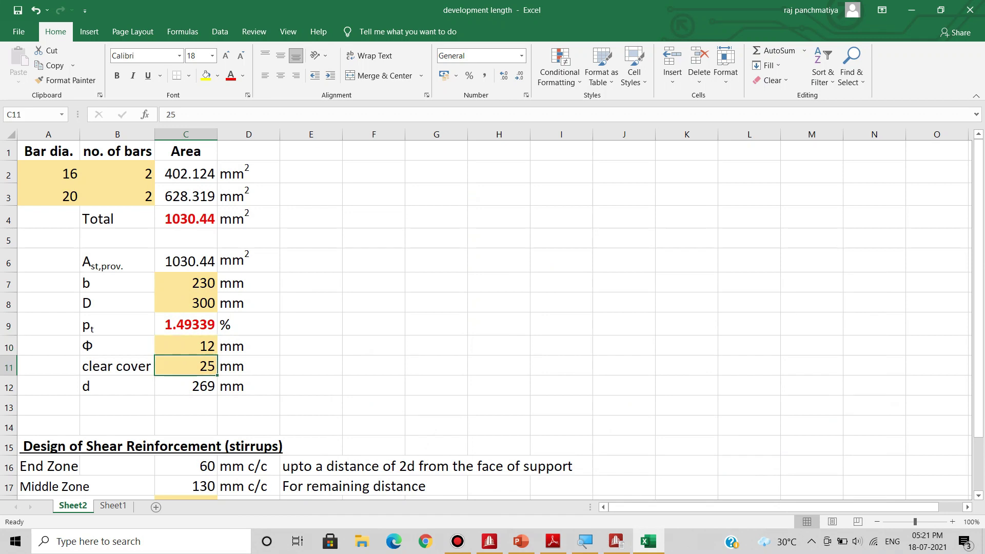
# - Examine how the effective depth d formula in C12 uses the overall depth, clear cover and bar diameter
pyautogui.click(185, 386)
pyautogui.click(174, 114)
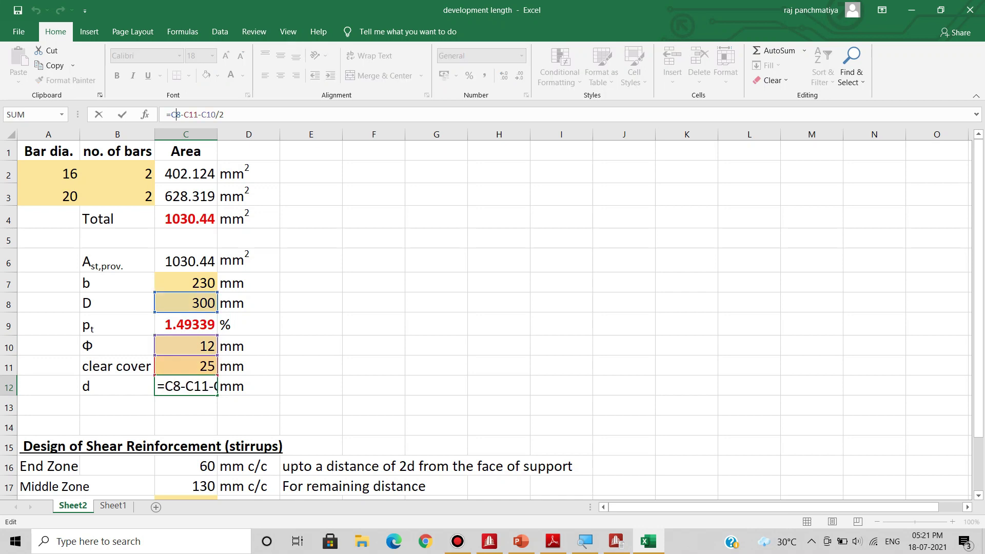
pyautogui.click(194, 115)
pyautogui.click(211, 115)
pyautogui.press('Return')
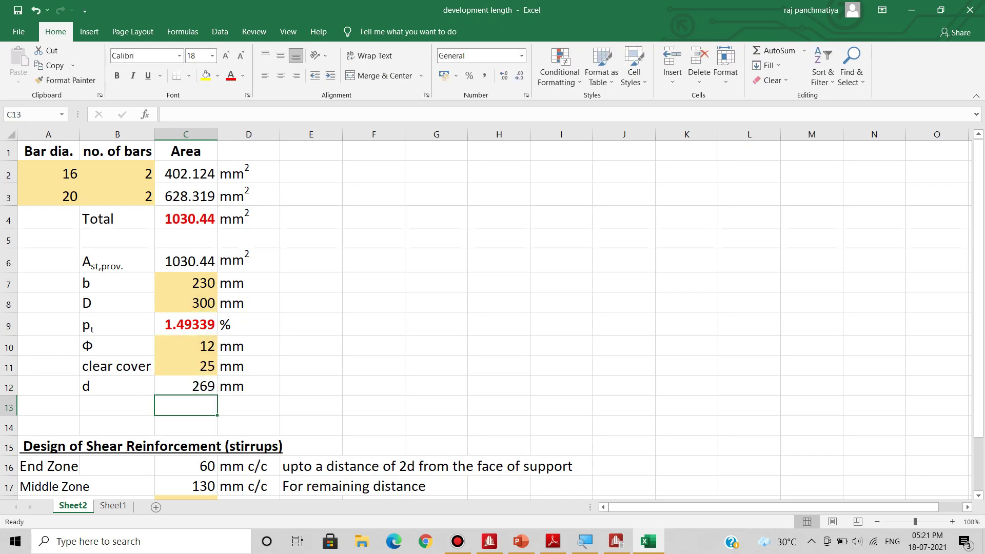
pyautogui.click(374, 385)
pyautogui.scroll(-2, 373, 386)
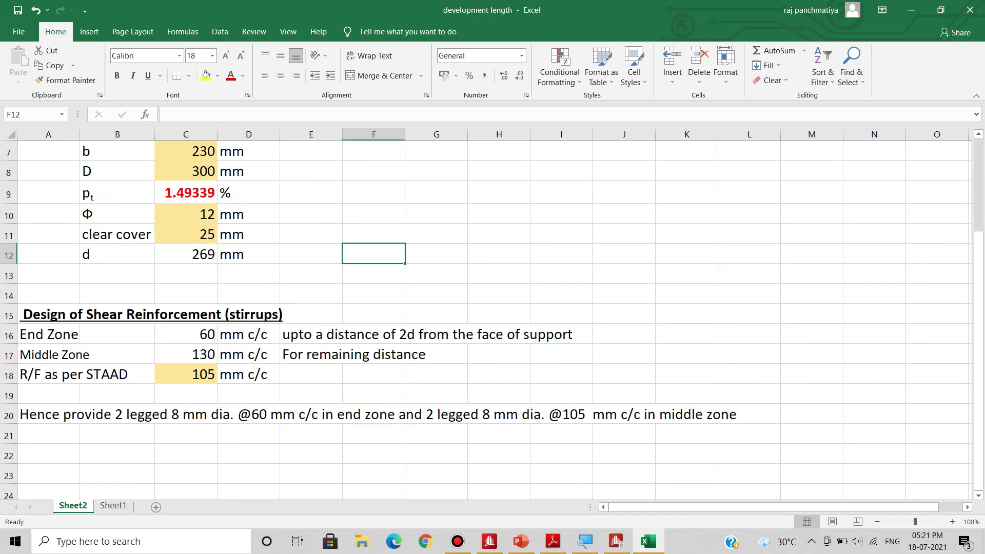
pyautogui.click(186, 254)
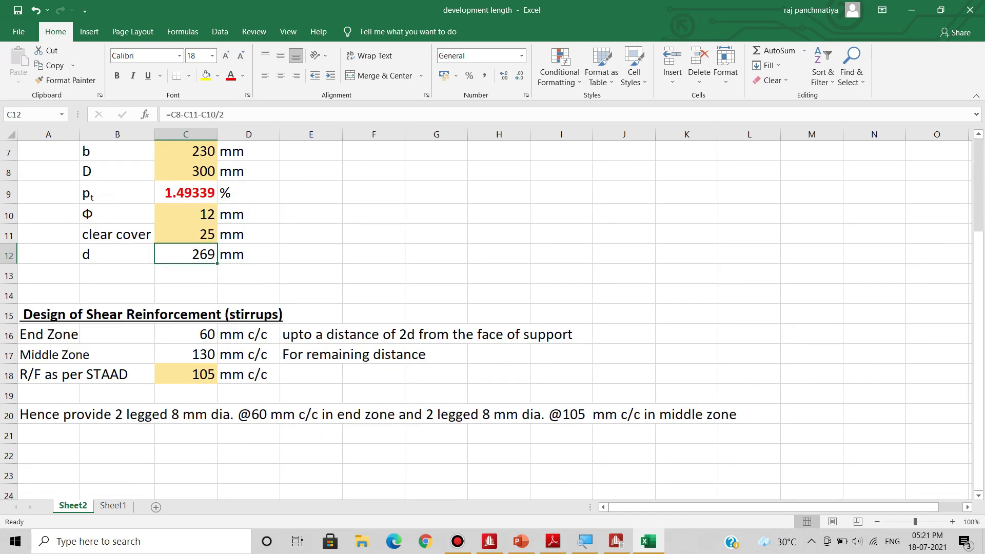
# - Compare the hoop spacing limits in IS 13920 Fig. 6 with the MIN and FLOOR terms of Excel's end zone formula
pyautogui.click(553, 541)
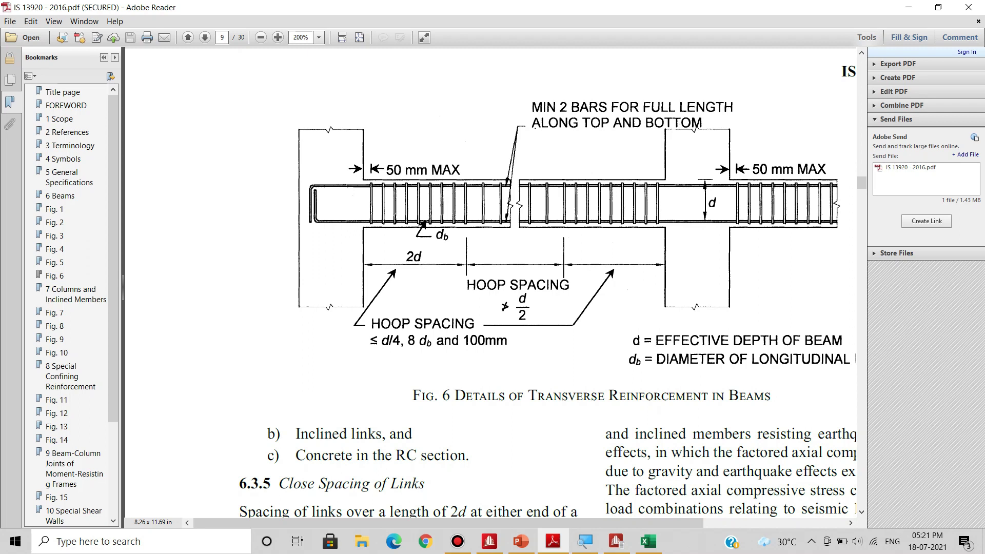
pyautogui.click(649, 541)
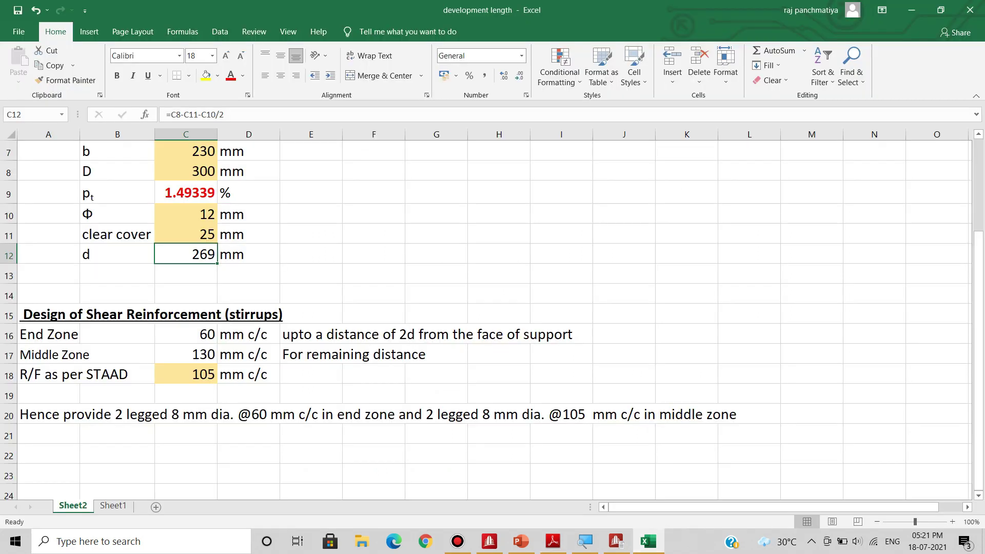
pyautogui.click(185, 334)
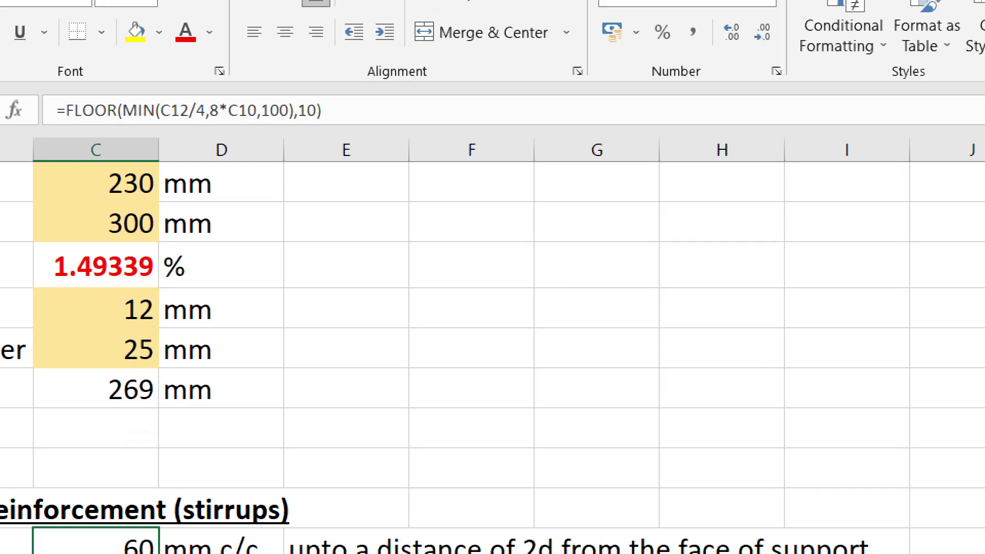
pyautogui.click(171, 110)
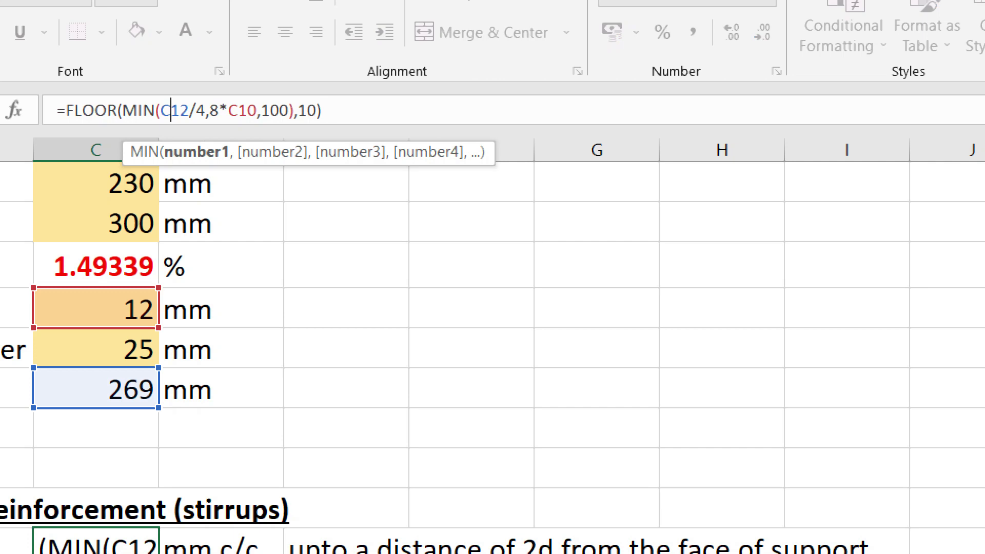
pyautogui.click(228, 110)
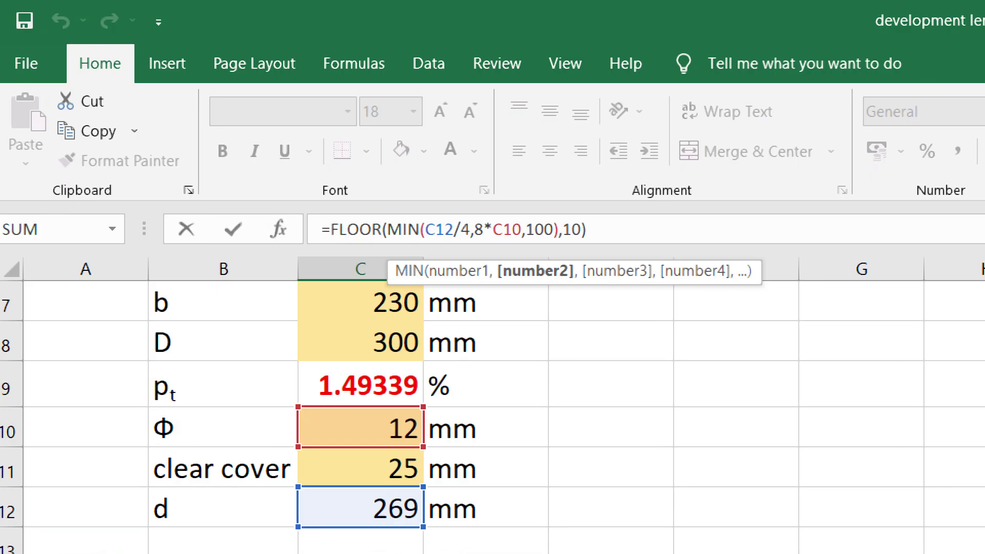
pyautogui.click(544, 229)
pyautogui.moveTo(370, 229); pyautogui.dragTo(336, 230)
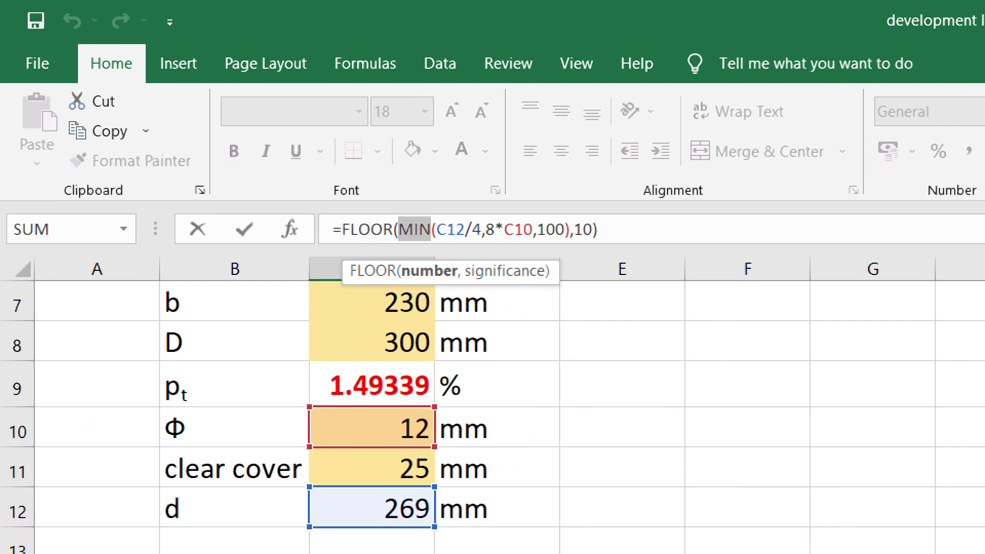
pyautogui.moveTo(342, 230); pyautogui.dragTo(598, 230)
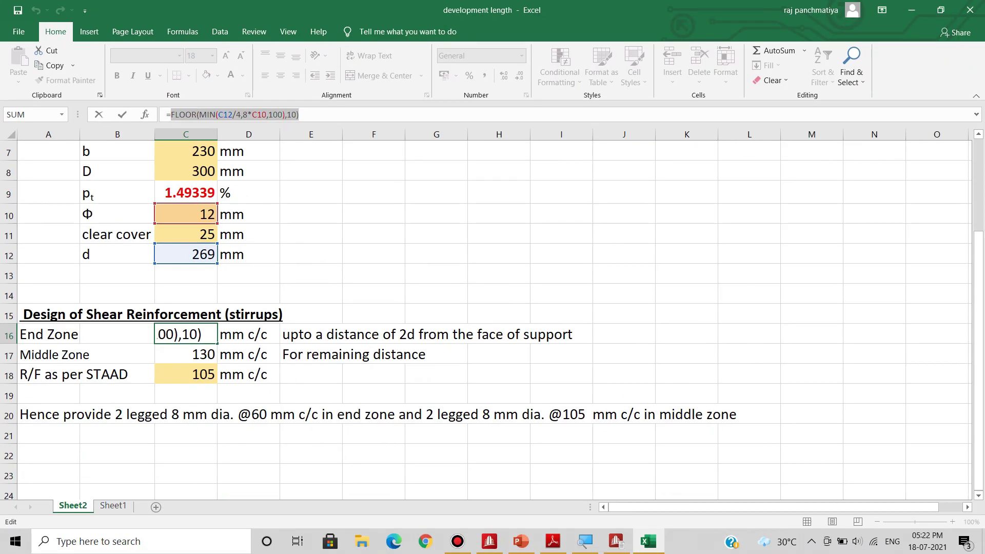
pyautogui.click(299, 114)
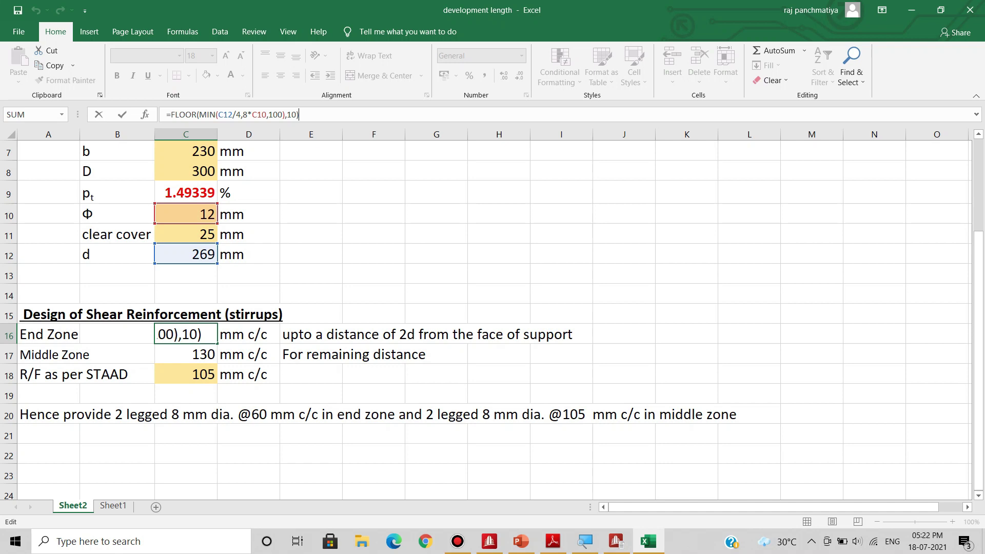
pyautogui.press('Return')
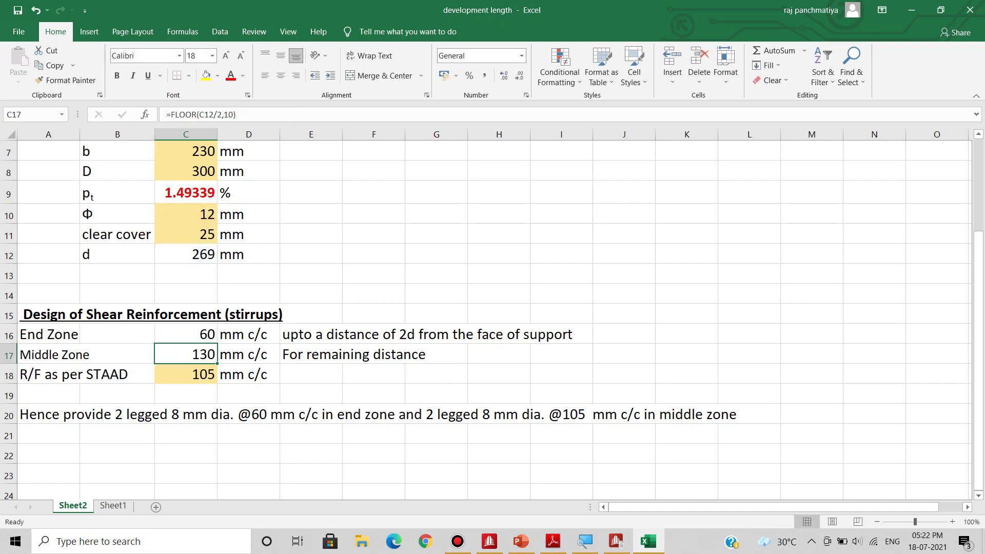
# - Check the End Zone row in Excel against the 2d zone shown in Fig. 6 of the IS 13920 PDF
pyautogui.click(186, 334)
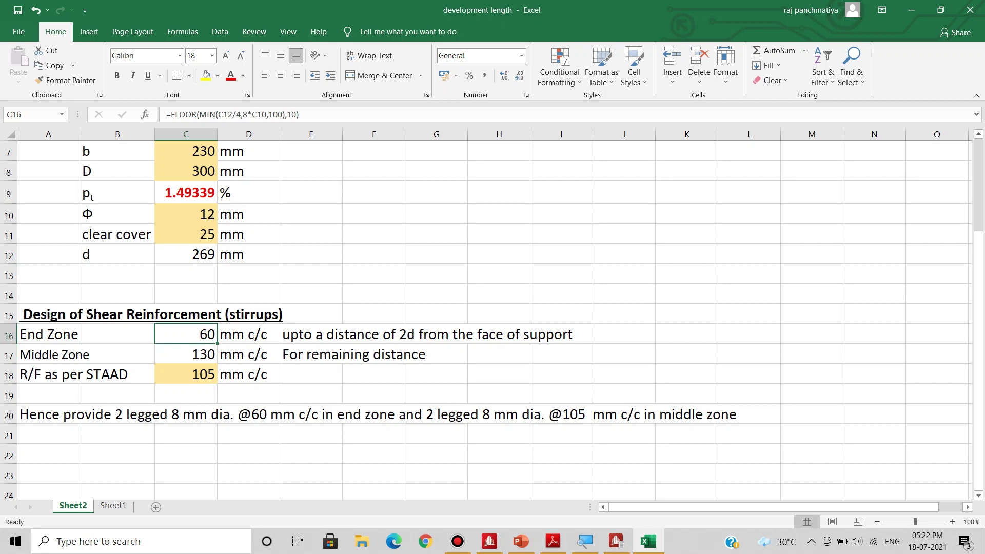
pyautogui.click(48, 334)
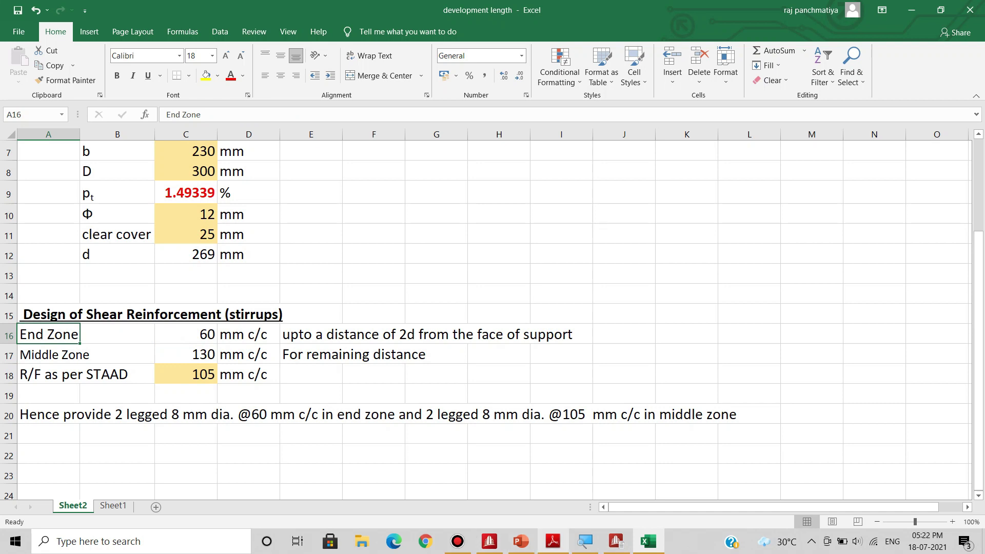
pyautogui.click(552, 542)
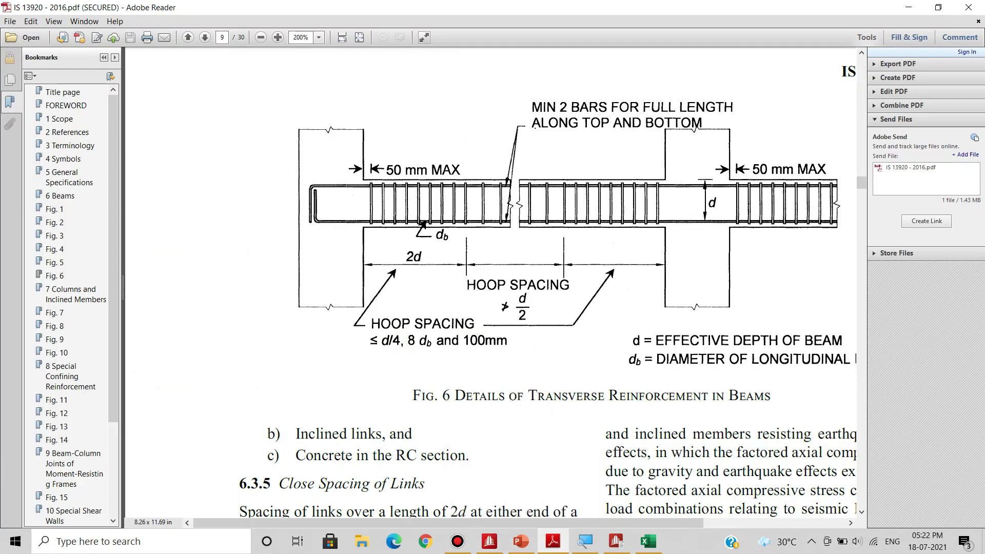
pyautogui.click(647, 541)
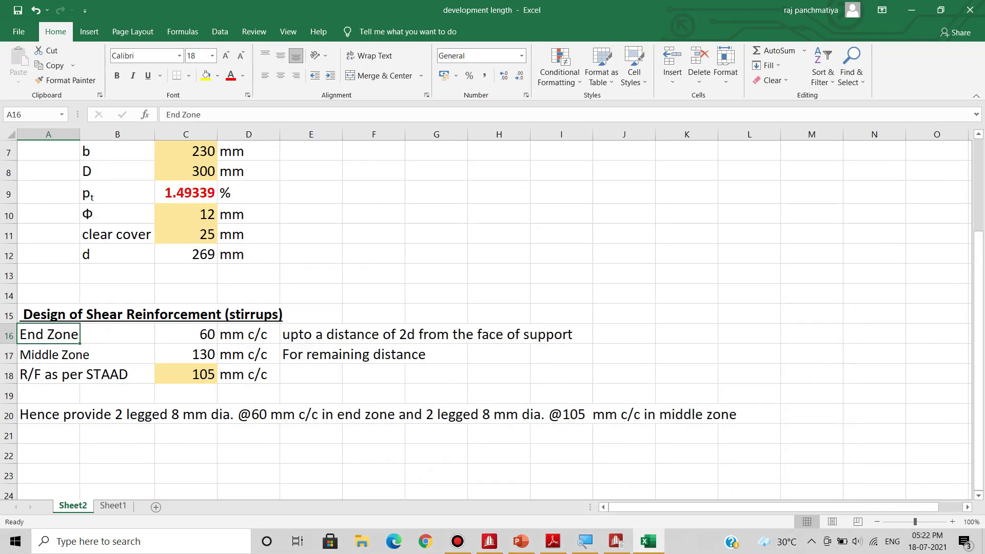
# - Compare the Middle Zone spacing formula in C17 with the d/2 hoop spacing limit in IS 13920 Fig. 6
pyautogui.click(76, 355)
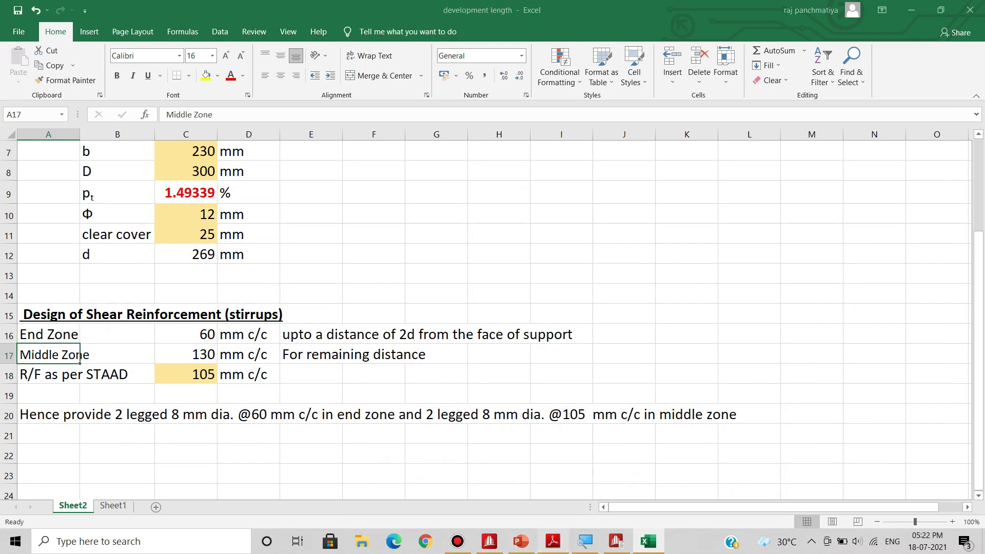
pyautogui.click(552, 542)
pyautogui.moveTo(521, 541)
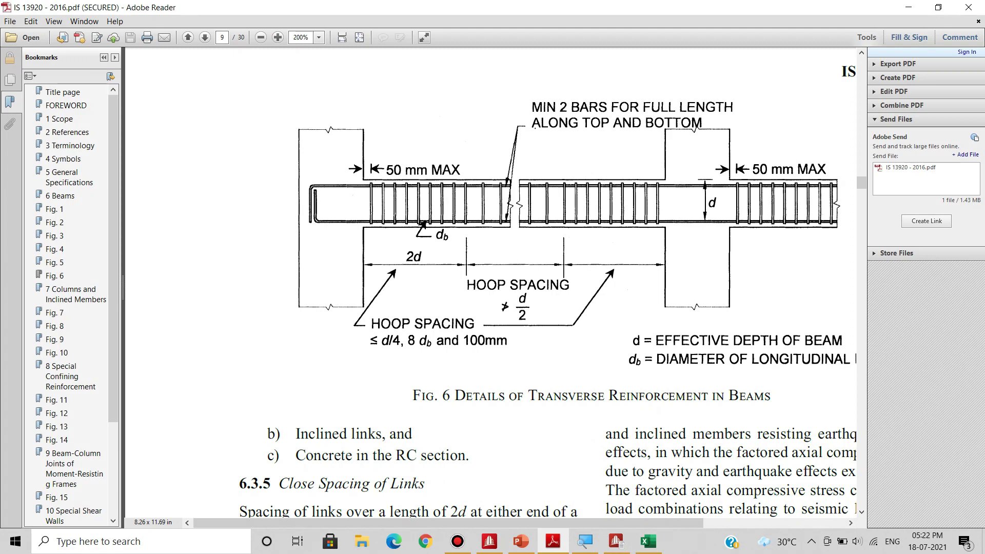
pyautogui.click(553, 541)
pyautogui.click(186, 354)
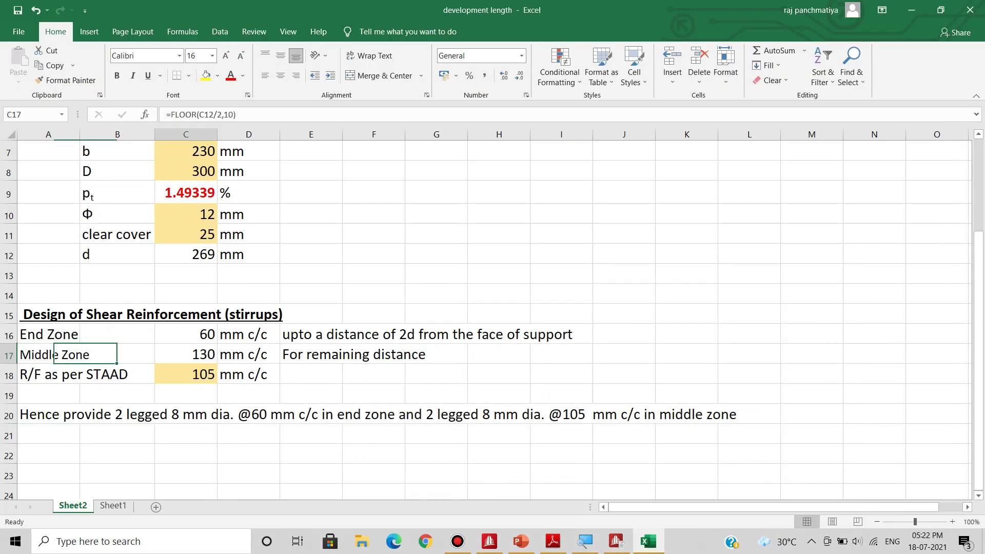
pyautogui.click(204, 114)
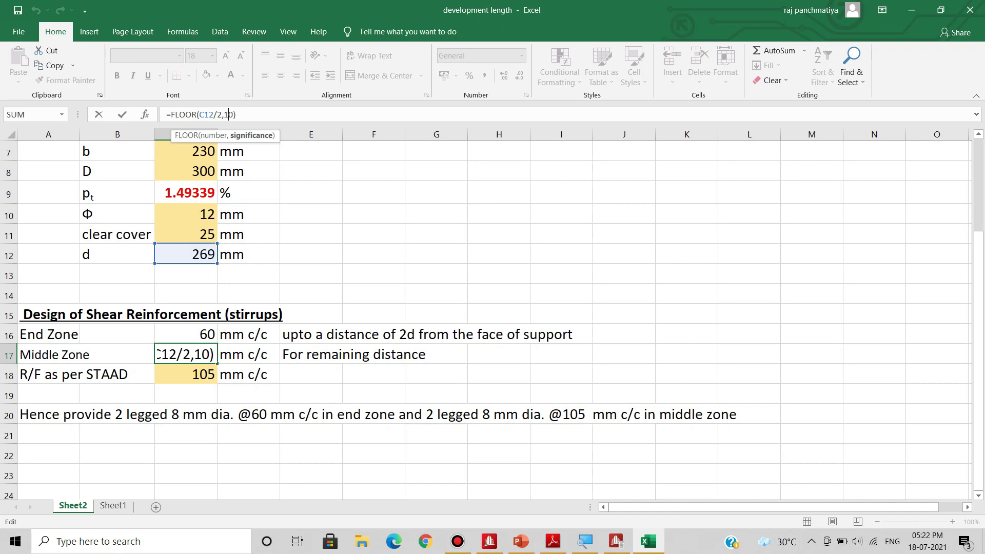
pyautogui.press('Return')
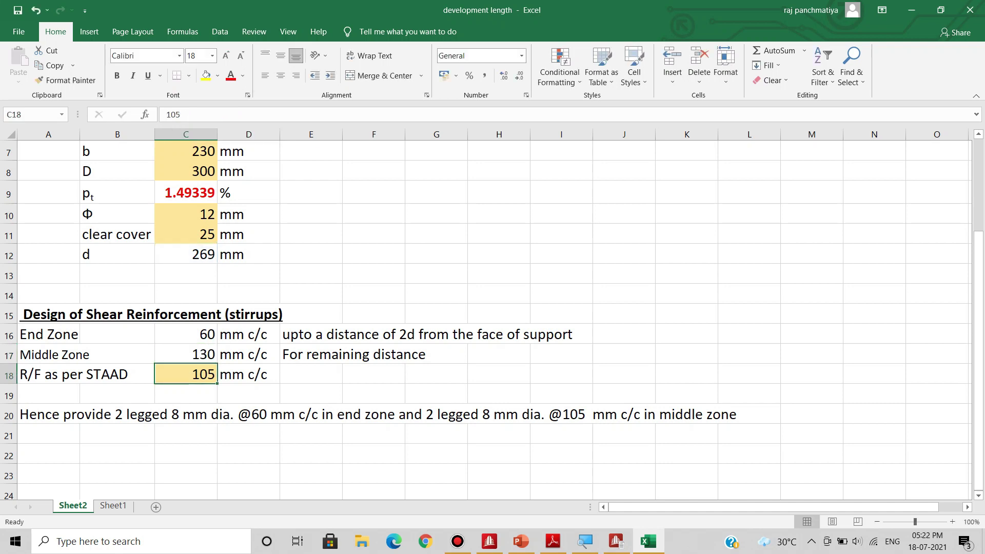
pyautogui.click(185, 354)
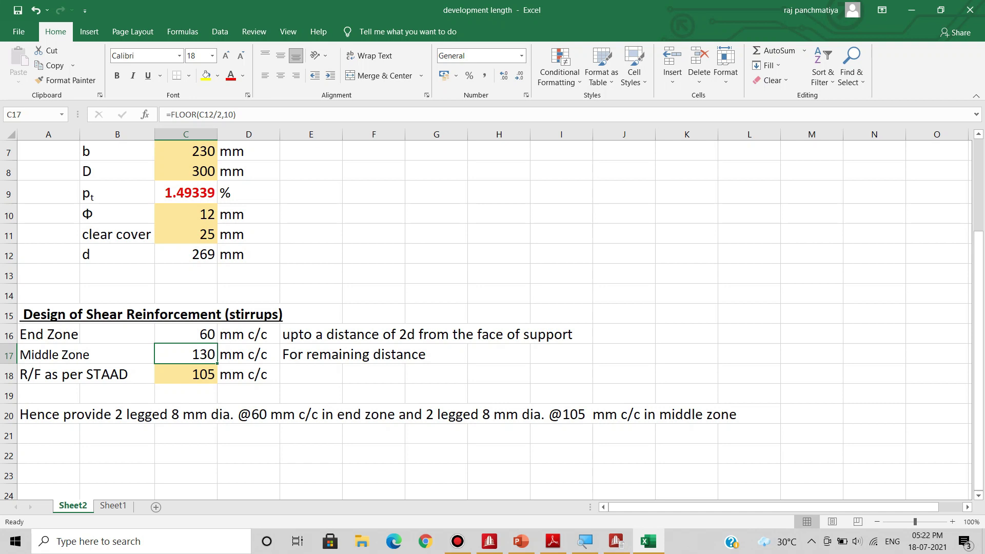
# - Compare the Middle Zone spacing in C17 with the STAAD stirrup spacing in C18
pyautogui.click(48, 414)
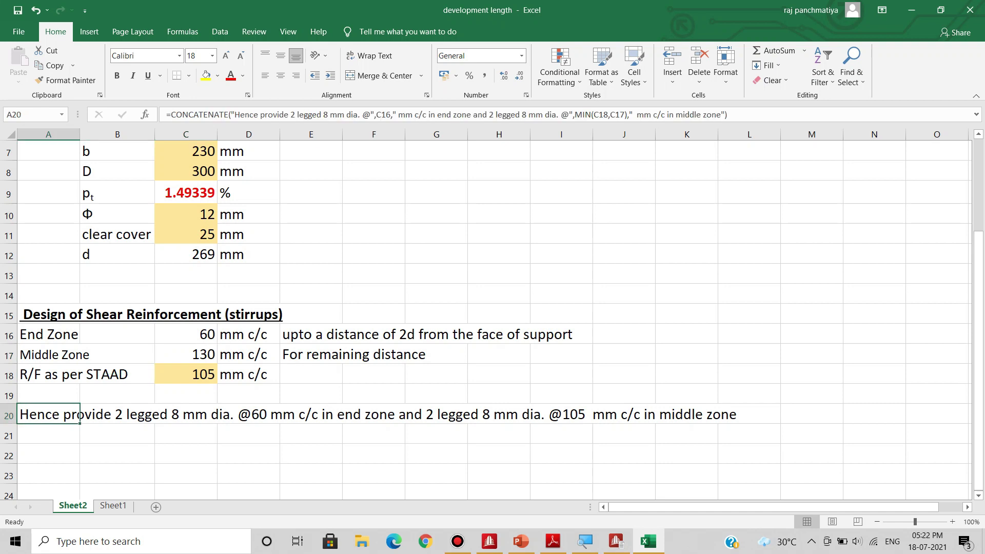
pyautogui.click(79, 374)
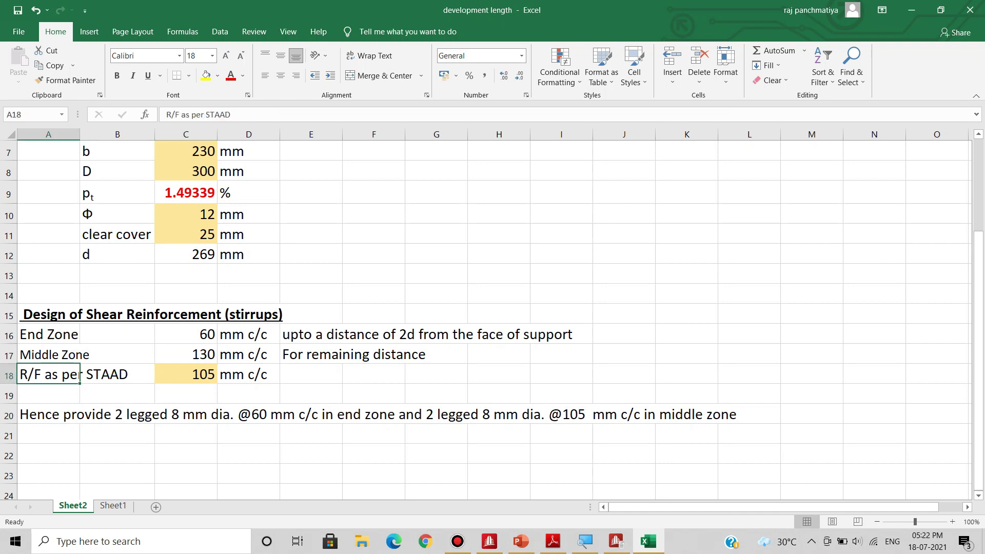
pyautogui.click(186, 374)
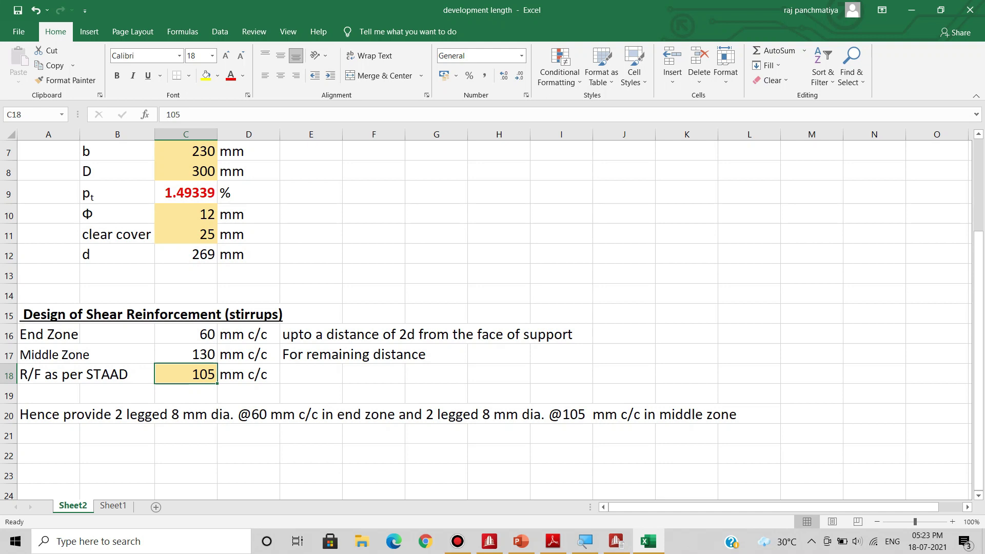
pyautogui.moveTo(186, 354); pyautogui.dragTo(186, 374)
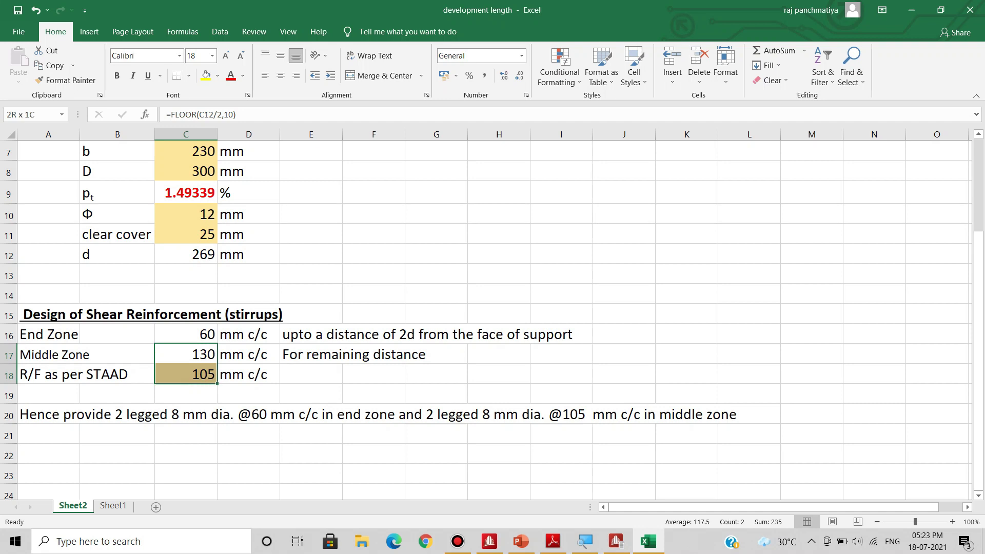
pyautogui.press('Right')
pyautogui.press('Right')
pyautogui.press('Right')
pyautogui.press('Right')
pyautogui.press('Right')
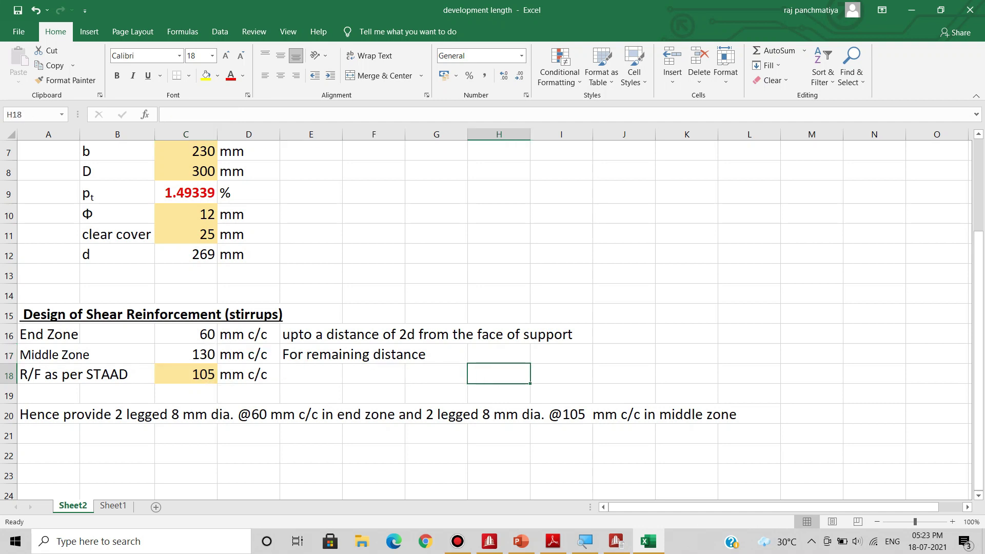
# - Check how the CONCATENATE statement in A20 uses the end zone spacing C16 and the minimum of C17 and C18
pyautogui.click(49, 414)
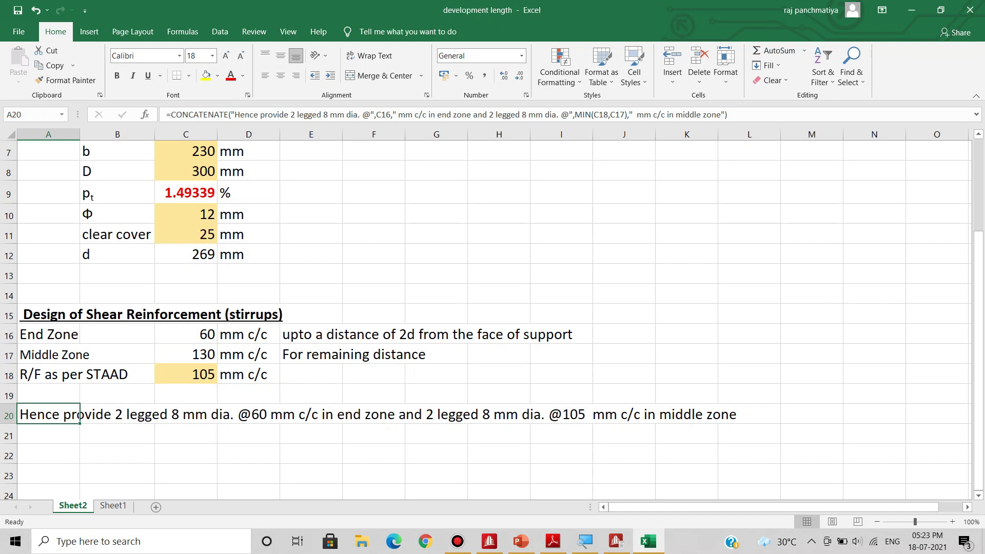
pyautogui.click(186, 334)
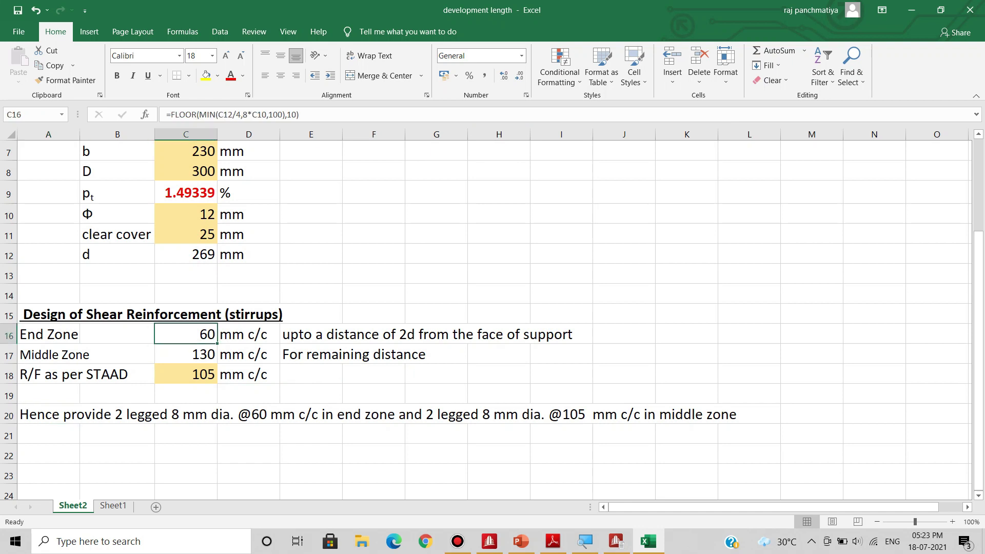
pyautogui.click(186, 374)
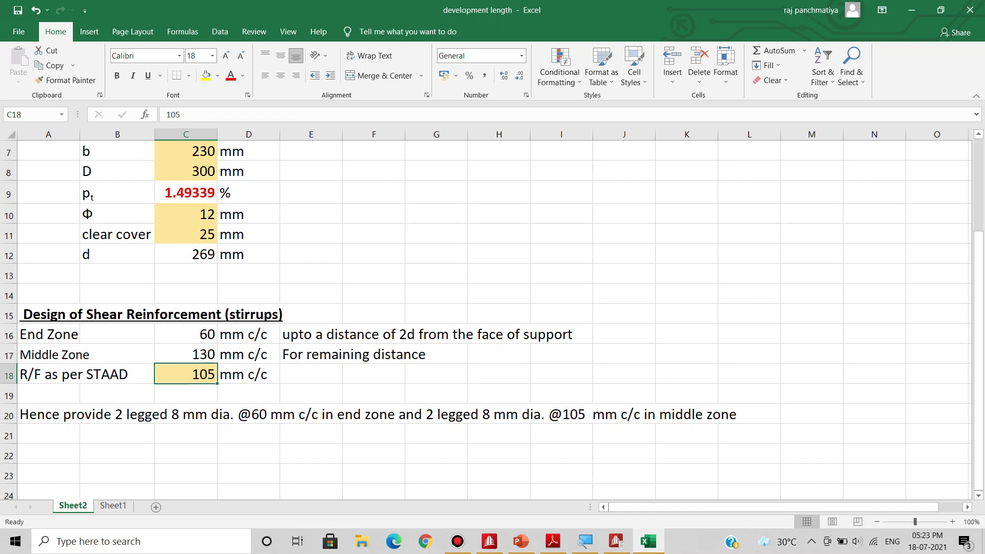
pyautogui.moveTo(185, 354); pyautogui.dragTo(186, 374)
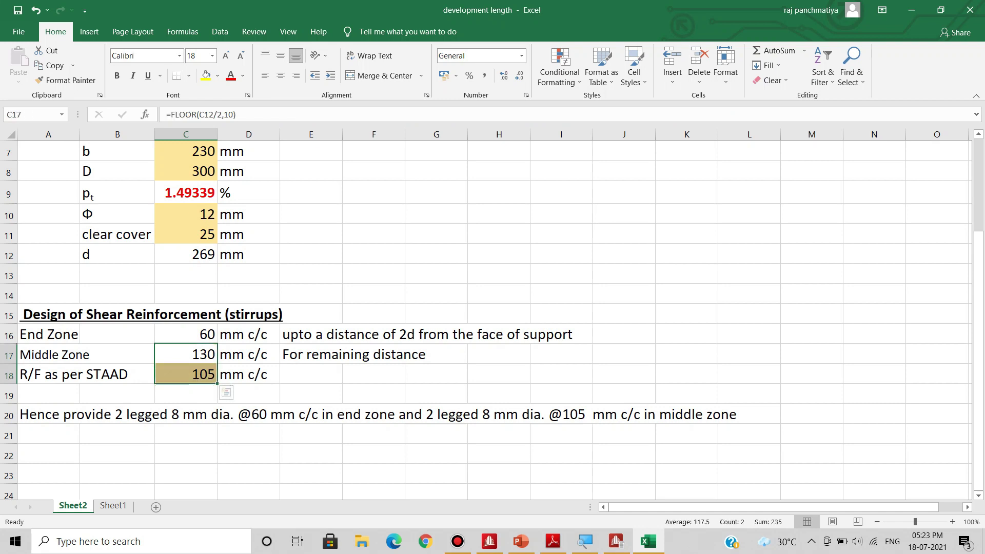
pyautogui.click(117, 453)
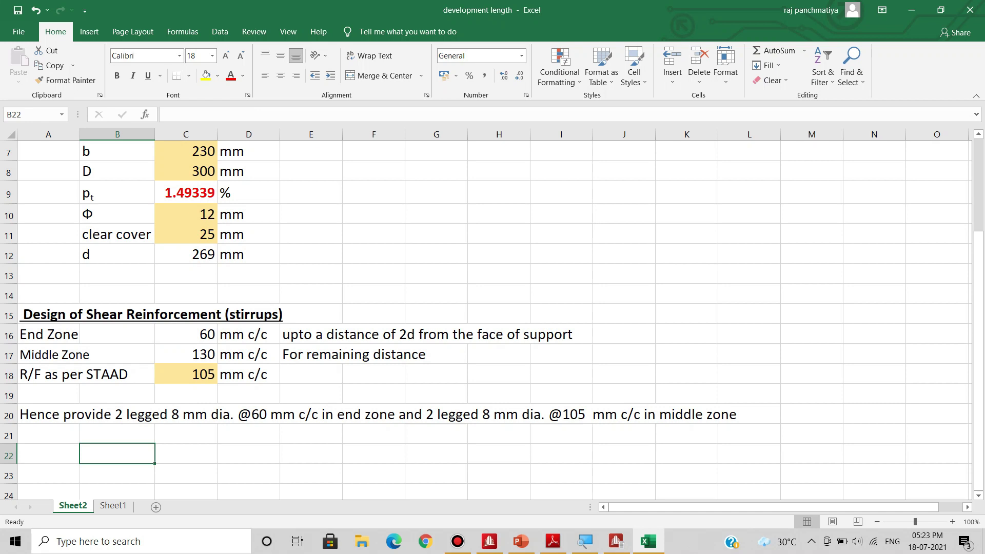
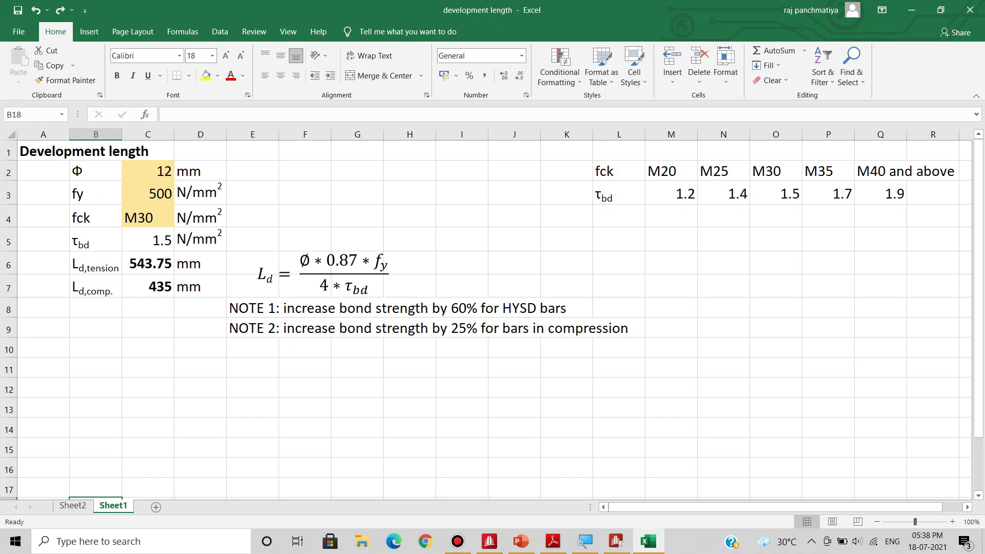
# - Examine the bar diameter, fy and fck input cells of the development length calculation on Sheet1
pyautogui.click(148, 288)
pyautogui.click(148, 171)
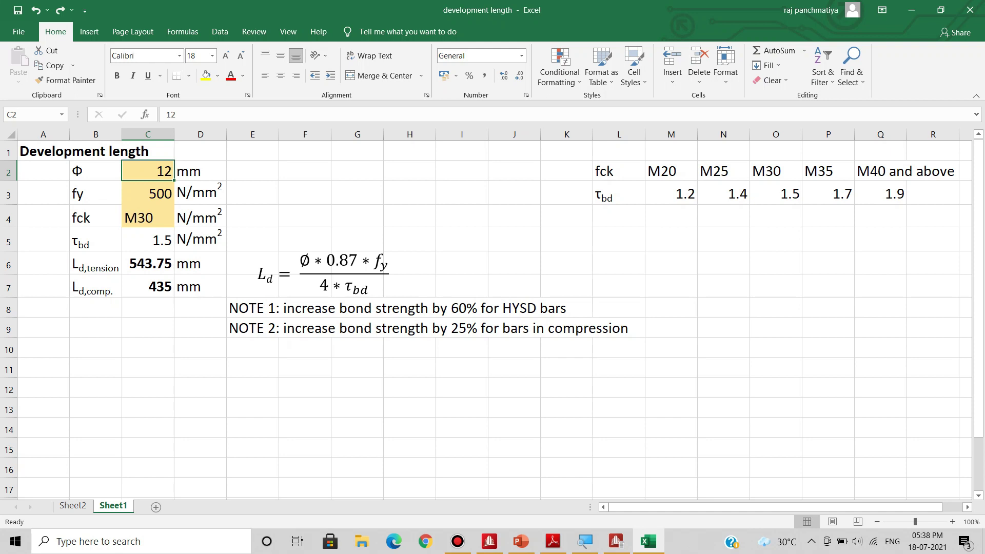
pyautogui.click(148, 193)
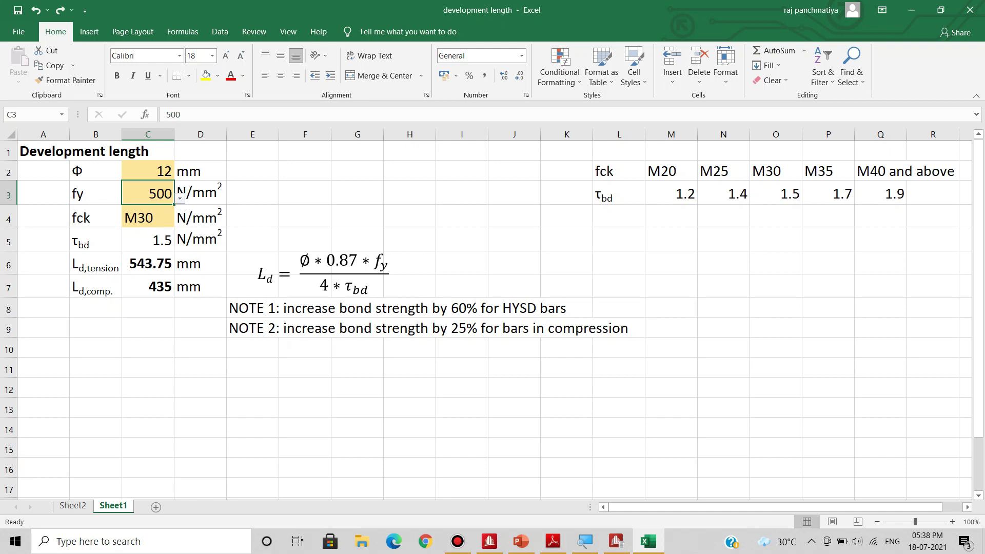
pyautogui.click(148, 218)
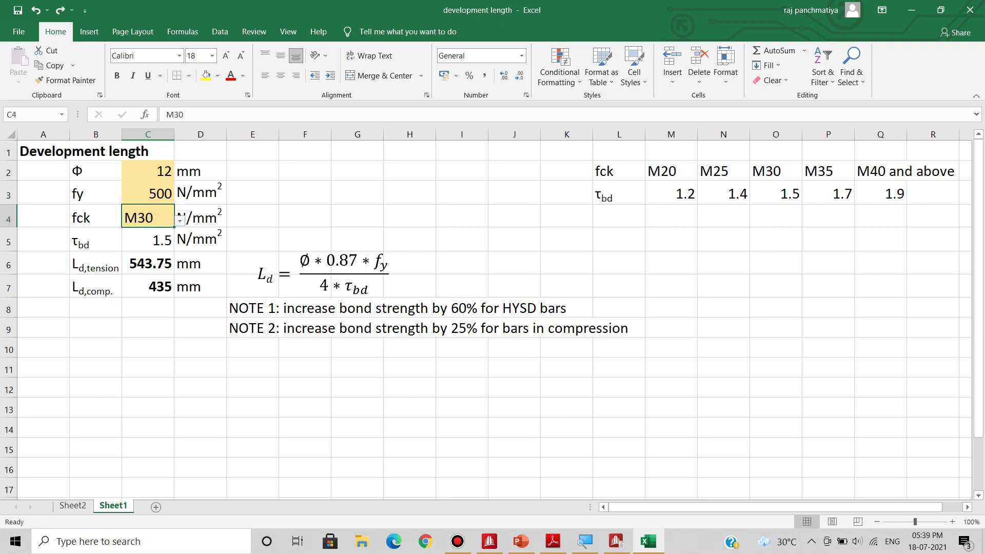
# - Examine the lookup table in L2:Q3 relating concrete grade fck to bond stress τbd
pyautogui.click(619, 193)
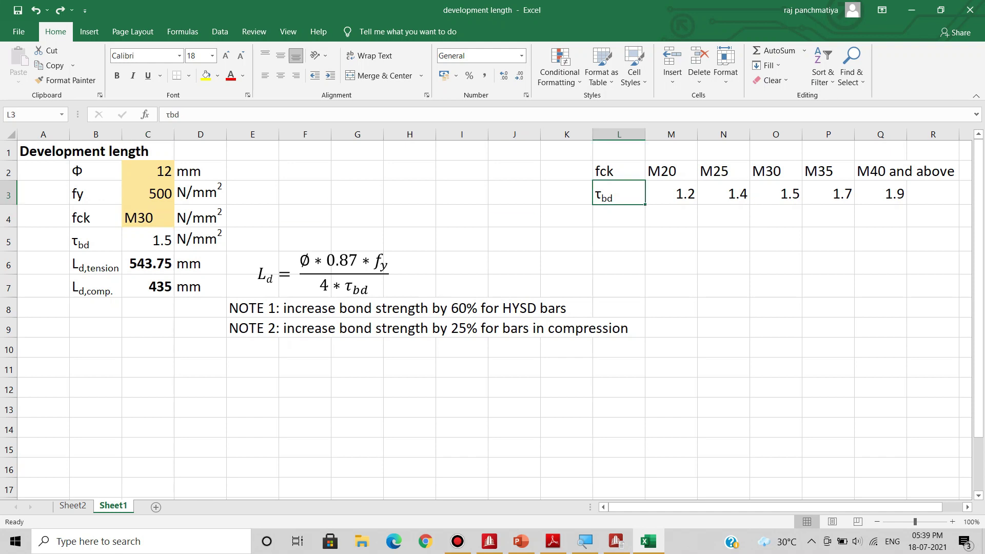
pyautogui.click(618, 171)
pyautogui.click(670, 240)
pyautogui.moveTo(619, 171); pyautogui.dragTo(880, 195)
pyautogui.click(775, 239)
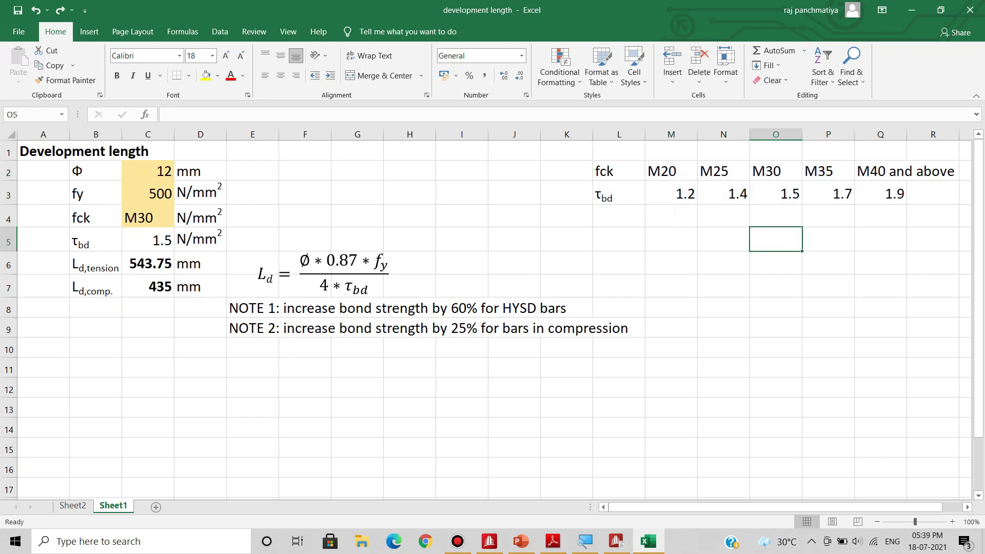
# - Set the concrete grade fck in C4 to M25
pyautogui.click(148, 218)
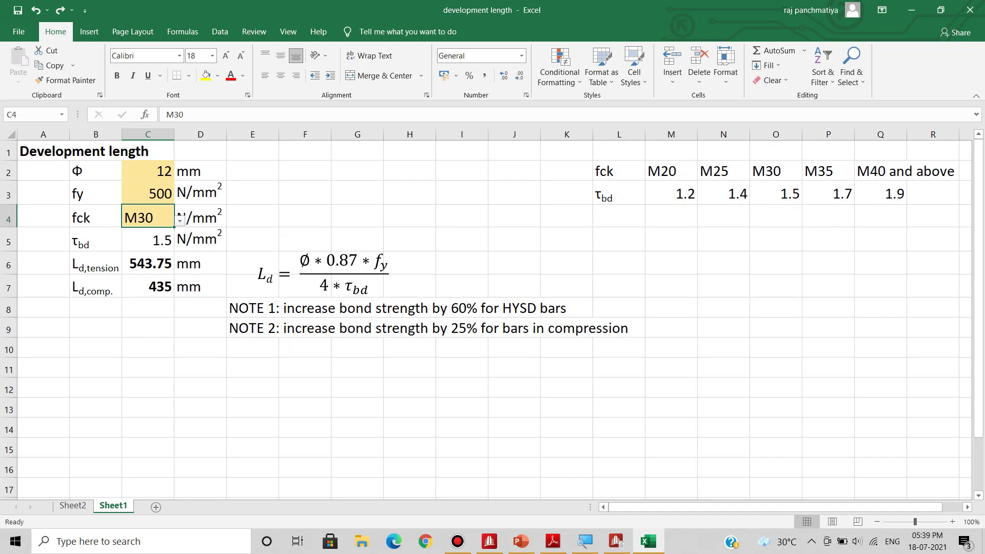
pyautogui.click(180, 219)
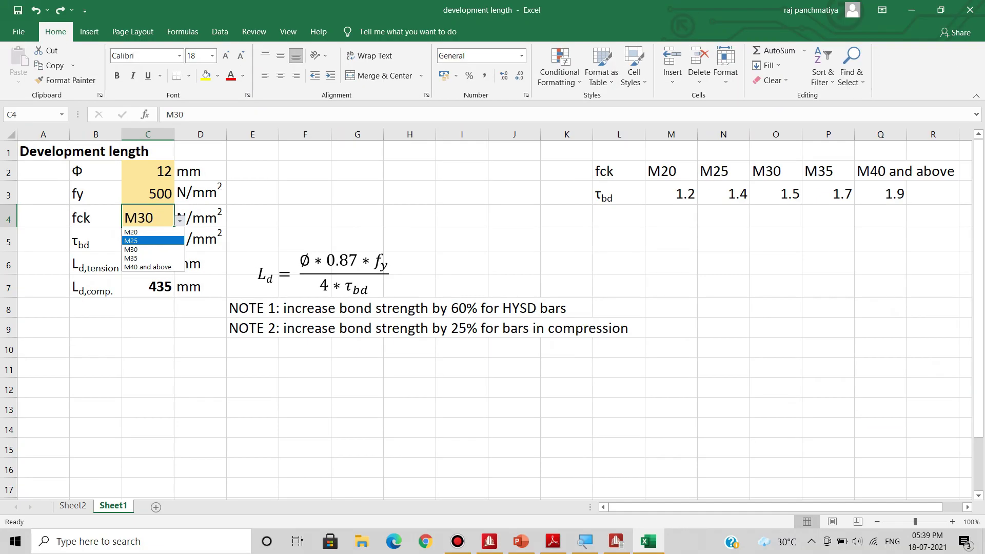
pyautogui.click(154, 244)
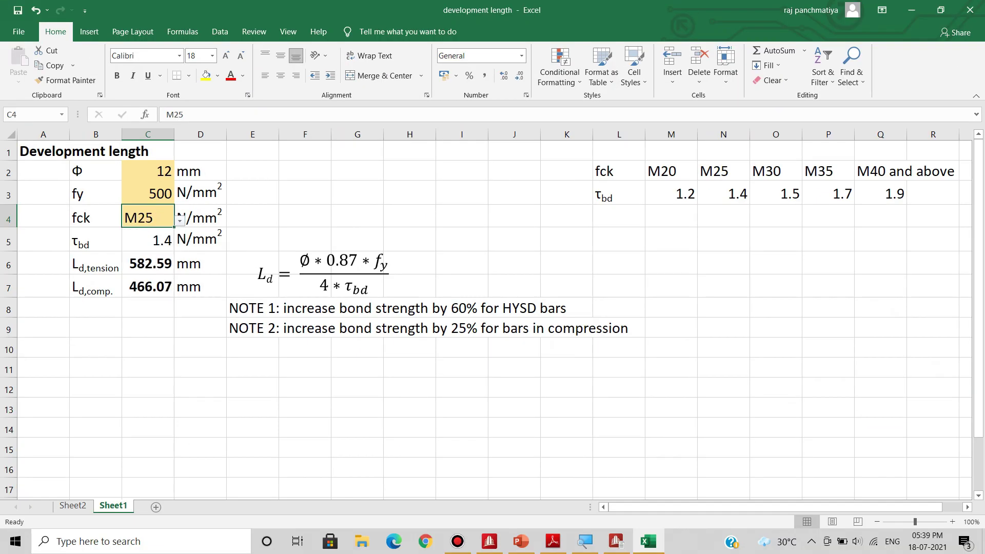
# - Trace the cell ranges that the VLOOKUP and MATCH formula for τbd in C5 refers to
pyautogui.click(148, 240)
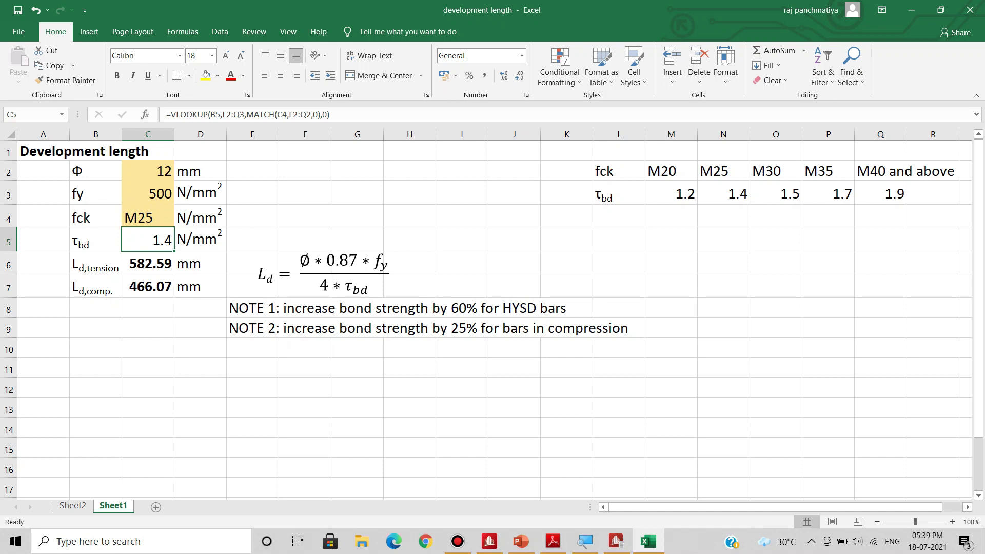
pyautogui.press('F2')
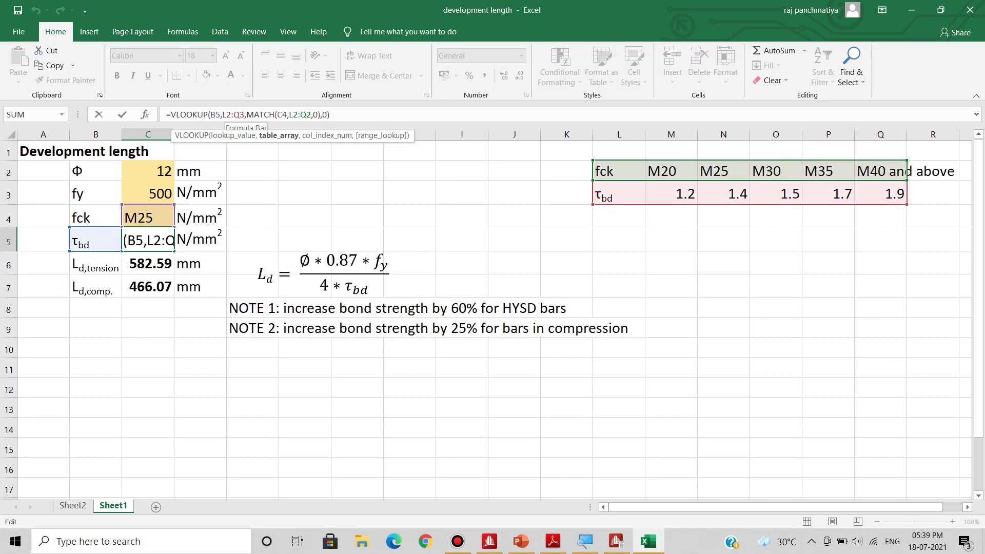
pyautogui.press('Return')
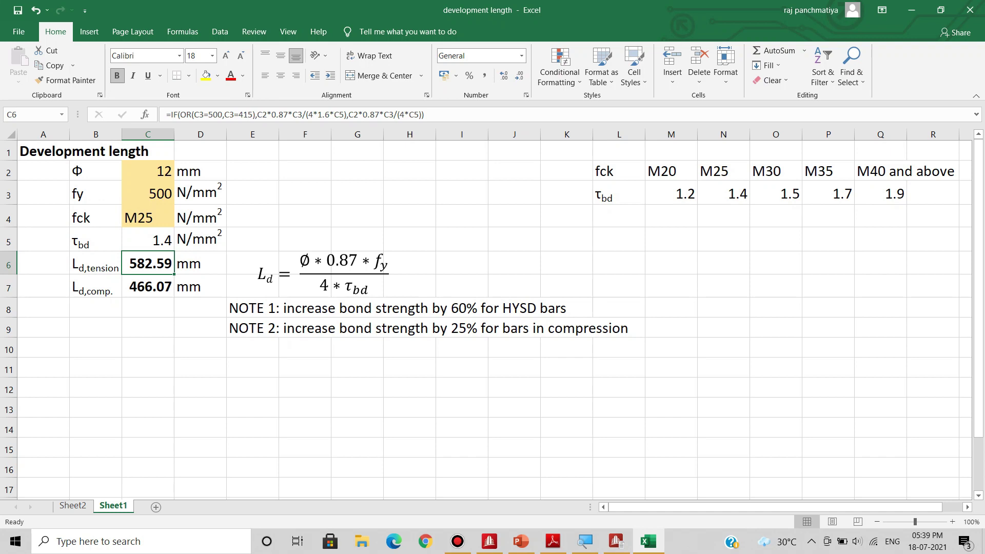
pyautogui.click(147, 240)
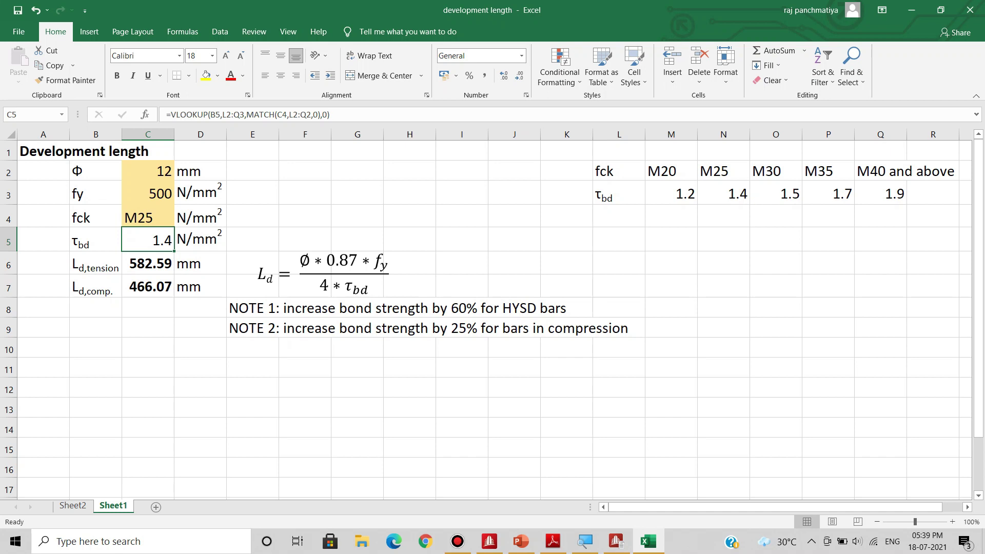
# - Compare the tension and compression development length formulas in C6 and C7, checking the 1.25 factor for bars in compression
pyautogui.click(148, 263)
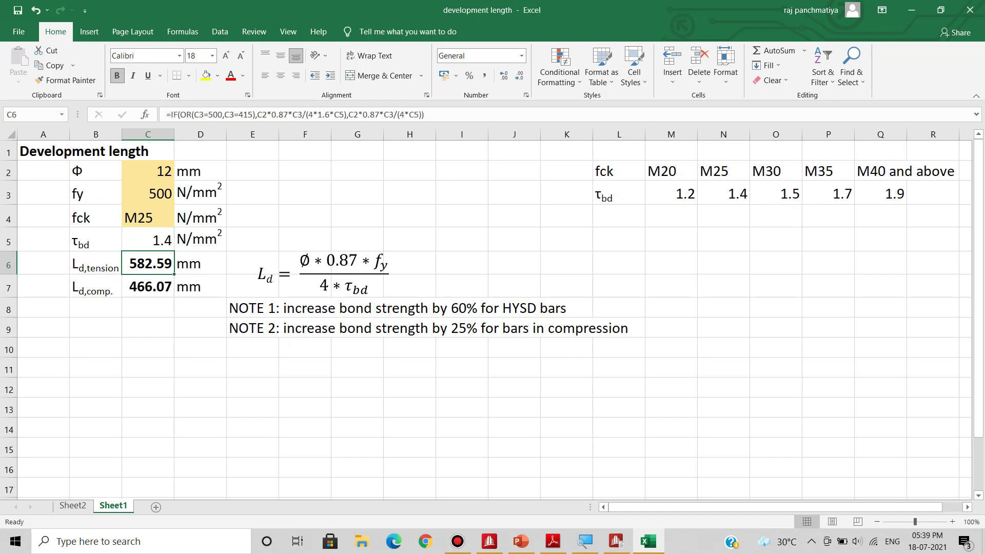
pyautogui.click(147, 286)
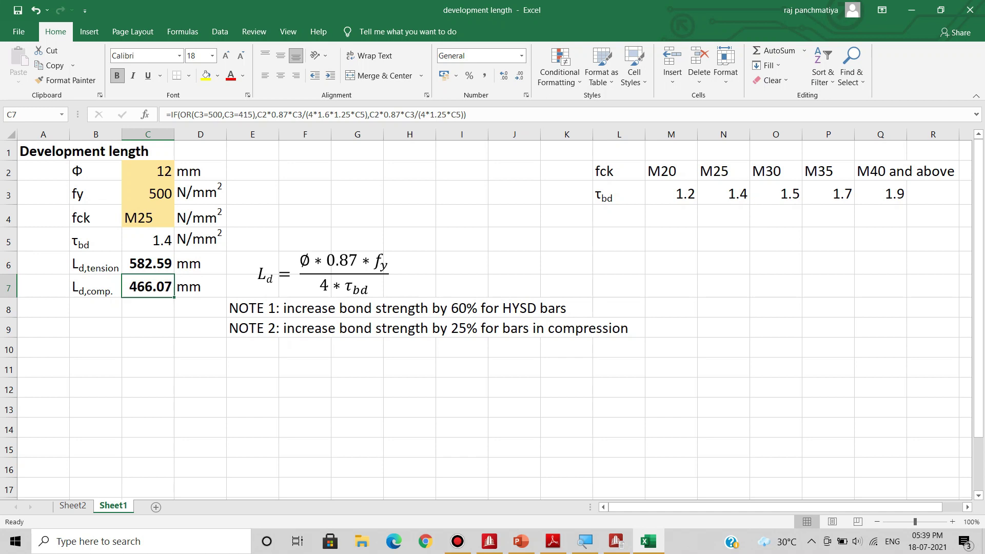
pyautogui.click(148, 327)
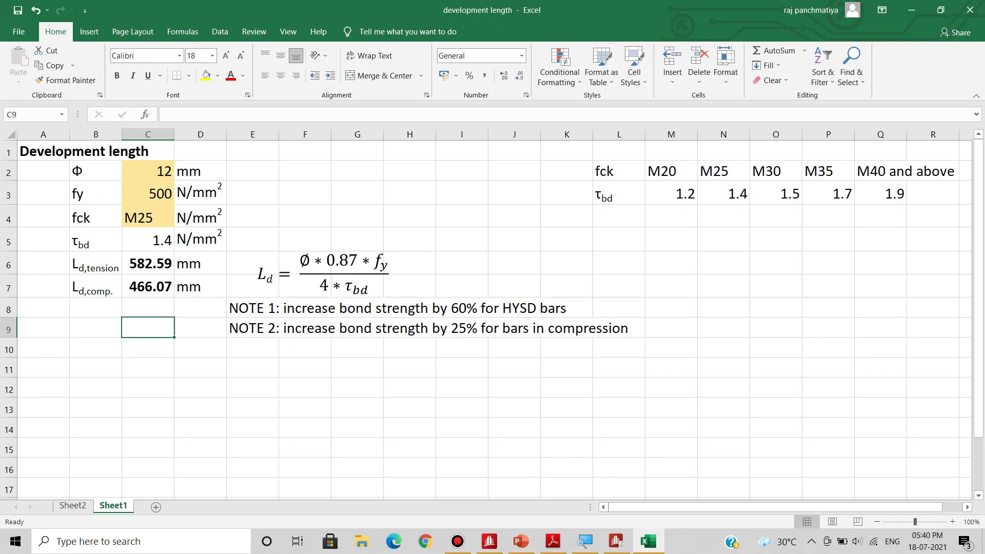
pyautogui.click(148, 286)
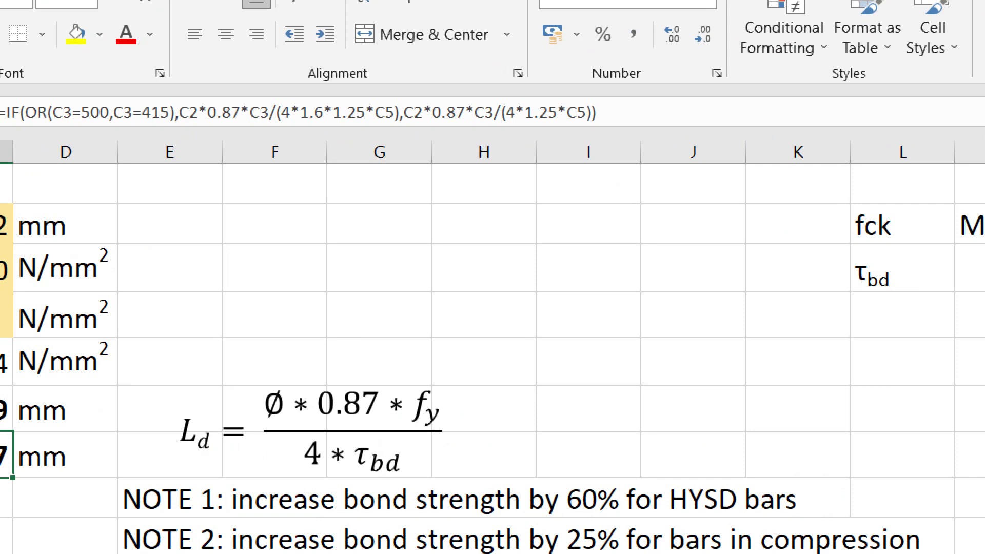
pyautogui.click(334, 113)
pyautogui.moveTo(334, 113); pyautogui.dragTo(366, 113)
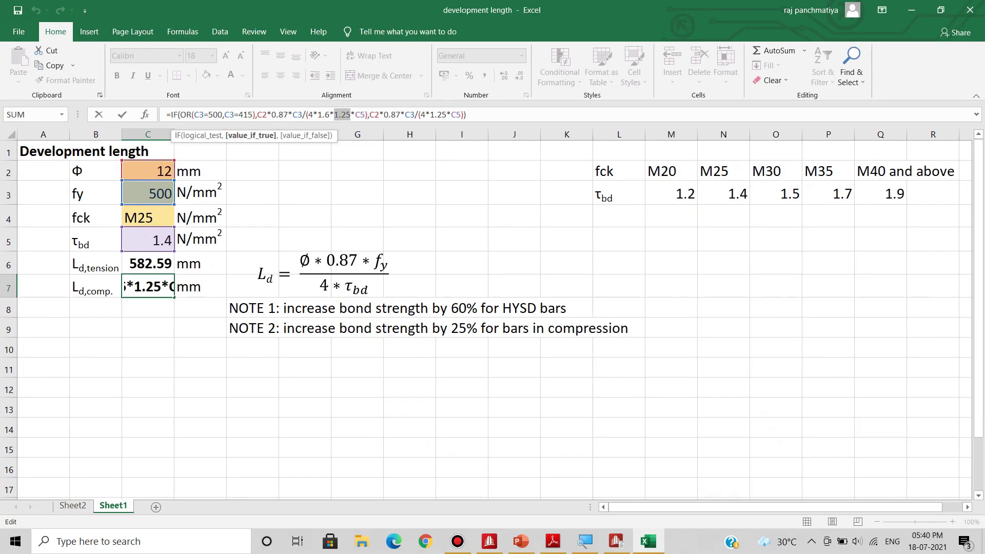
pyautogui.press('Return')
pyautogui.click(410, 367)
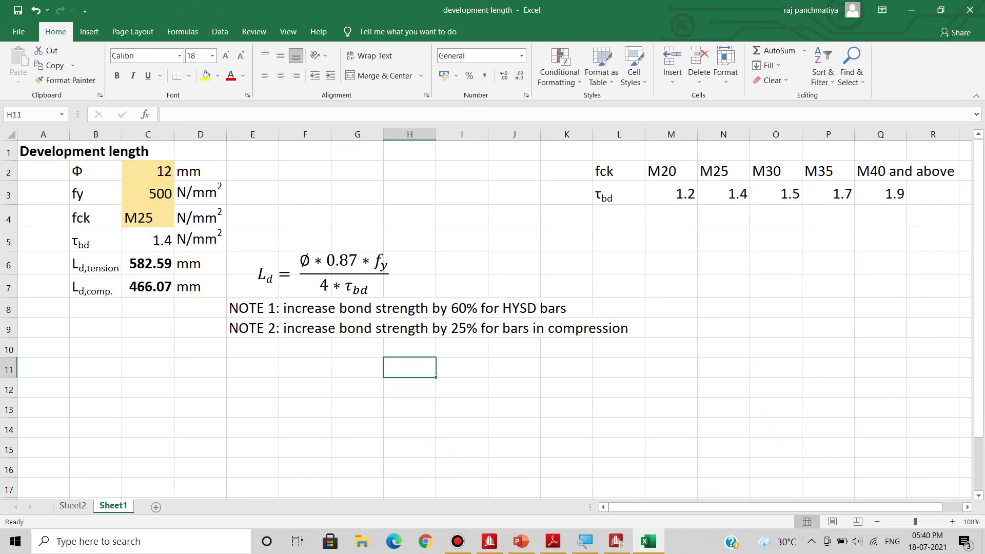
# - Check the 1.6 factor and the fy condition in the development length formulas against NOTE 1 for HYSD bars
pyautogui.click(252, 308)
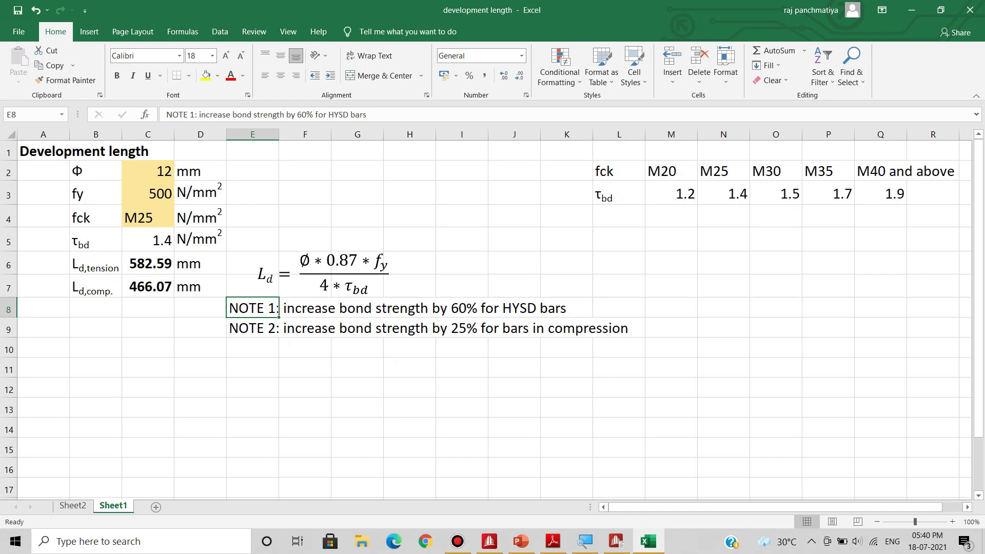
pyautogui.click(462, 367)
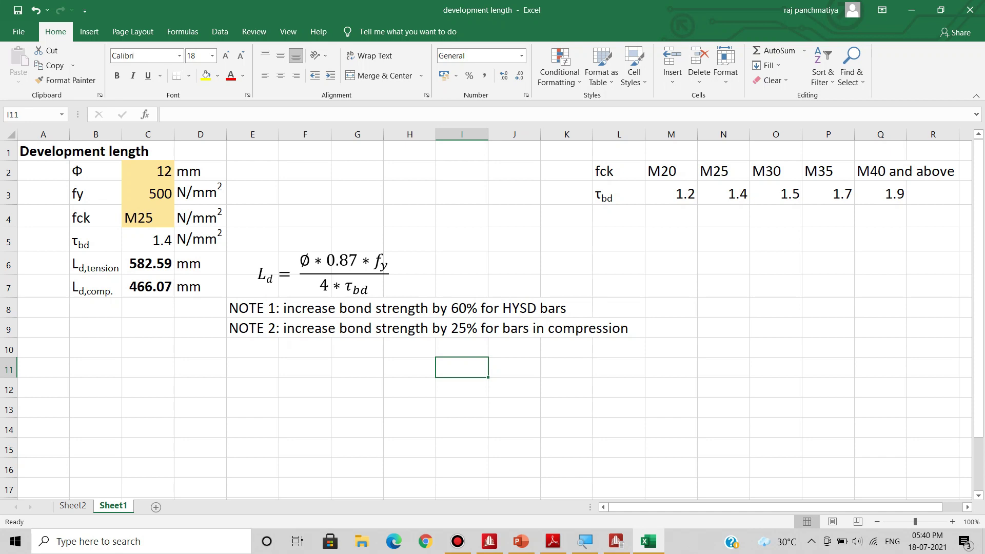
pyautogui.click(253, 307)
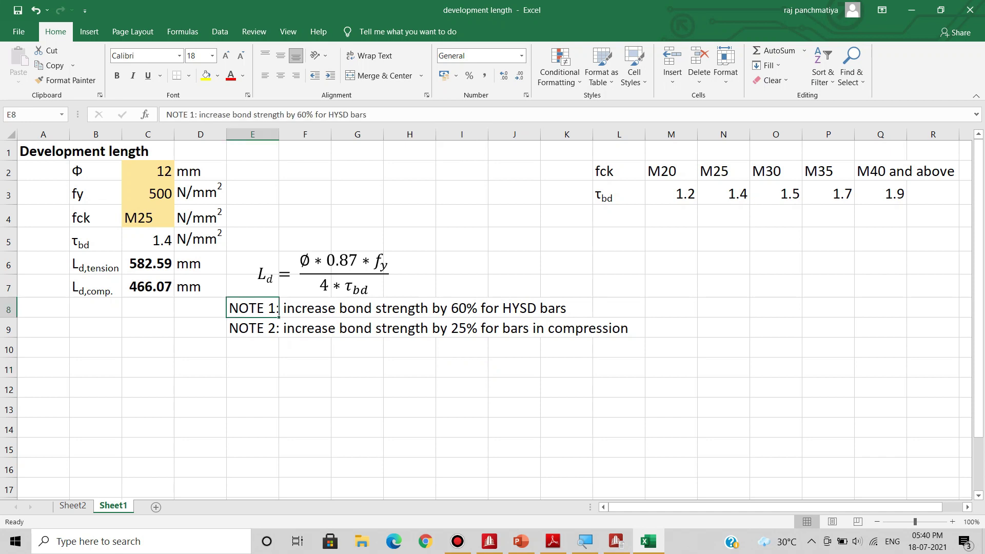
pyautogui.click(148, 287)
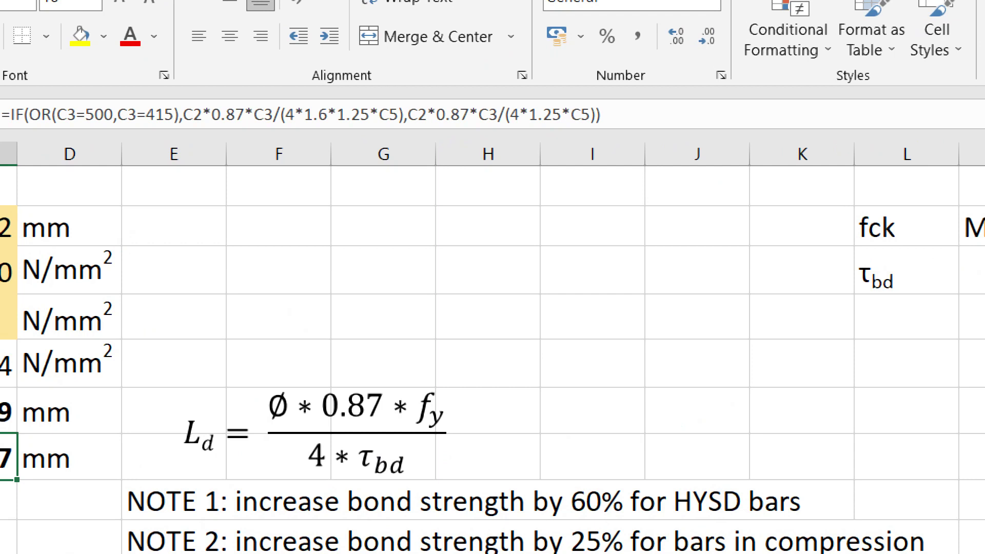
pyautogui.click(327, 114)
pyautogui.moveTo(327, 114); pyautogui.dragTo(304, 115)
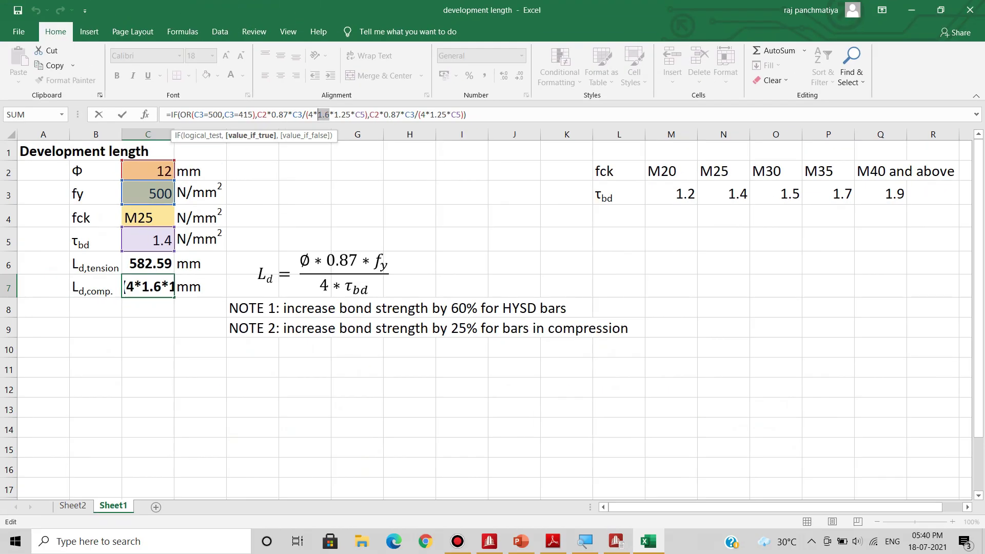
pyautogui.click(204, 115)
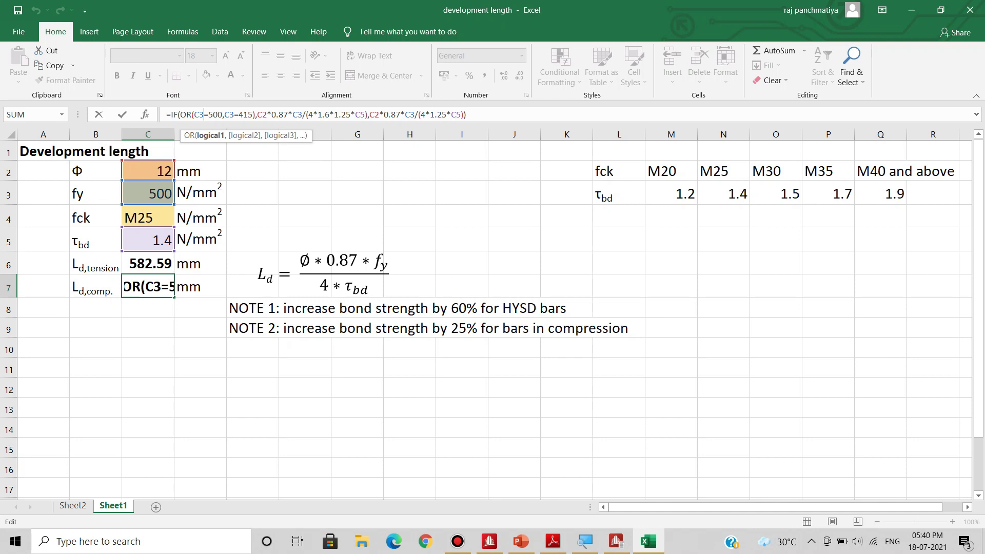
pyautogui.press('Return')
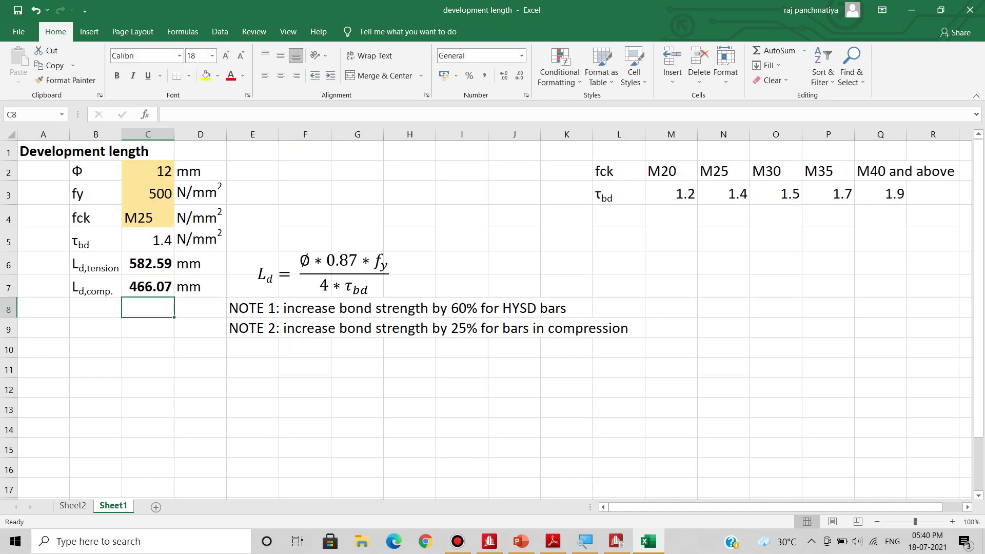
pyautogui.click(147, 263)
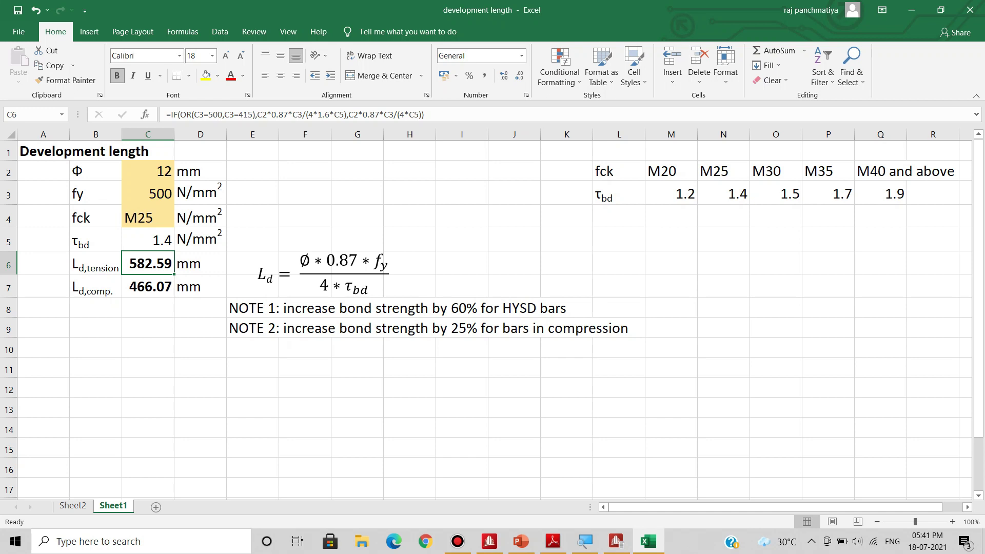
pyautogui.click(148, 348)
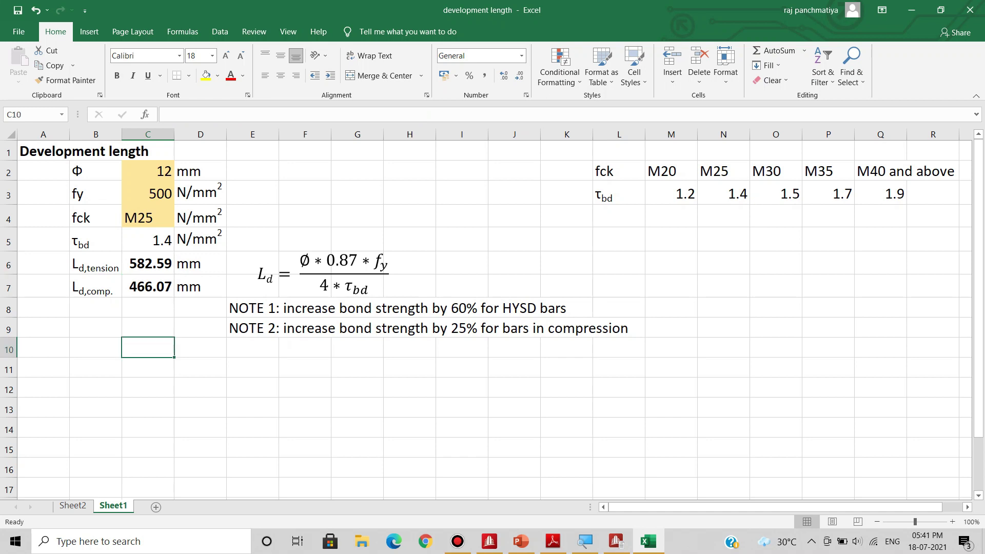